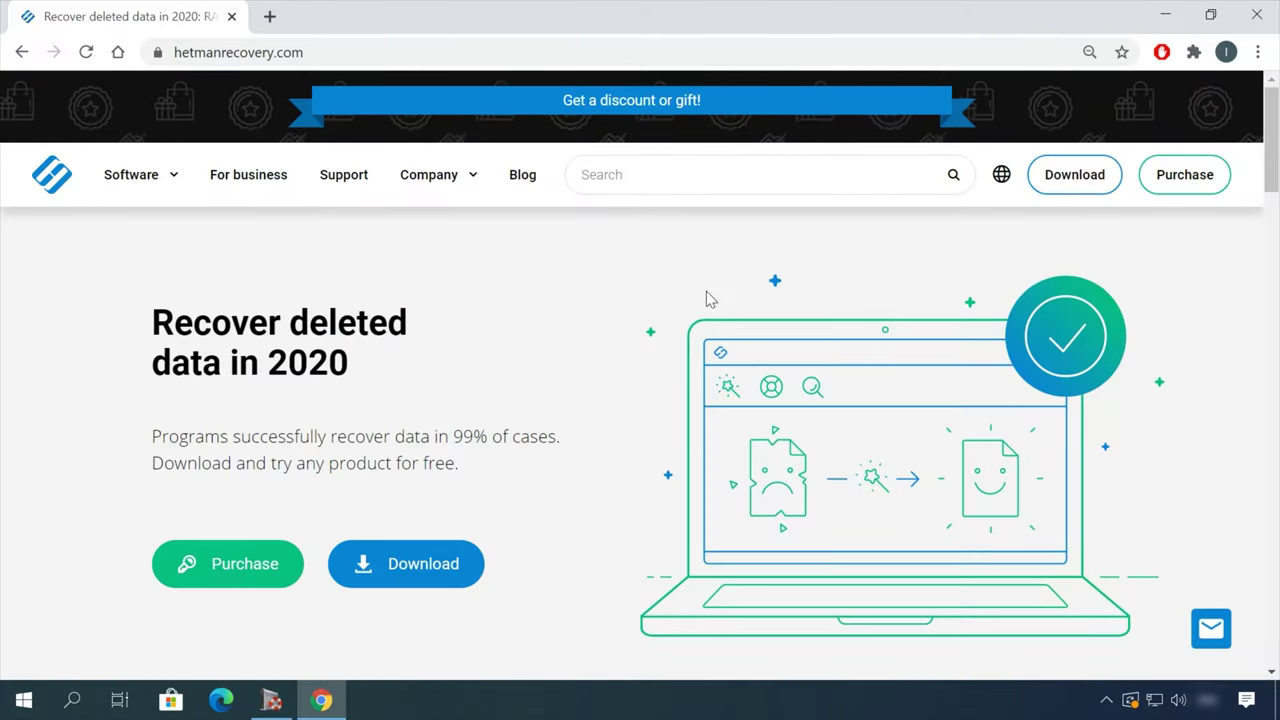
Download the Hetman Partition Recovery installer from the All products list's Partition Recovery page.
scroll(700, 298, down, 4)
scroll(659, 304, down, 8)
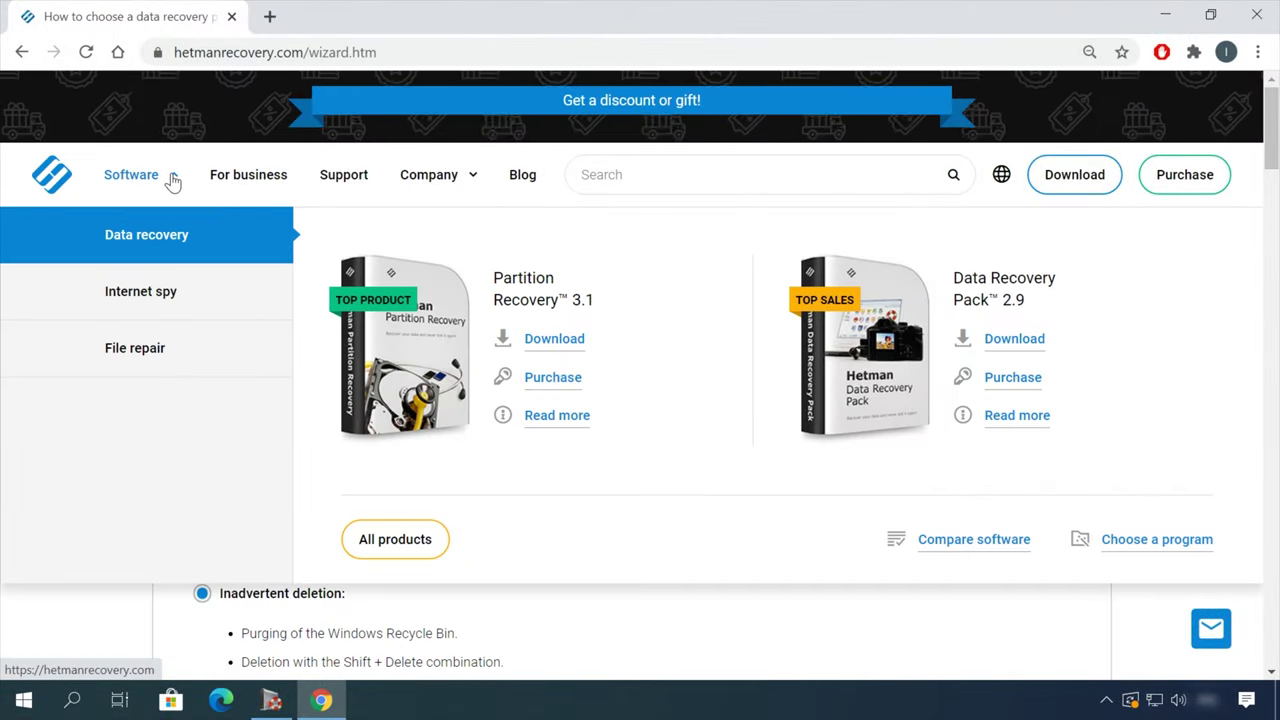
click(372, 524)
scroll(420, 551, down, 8)
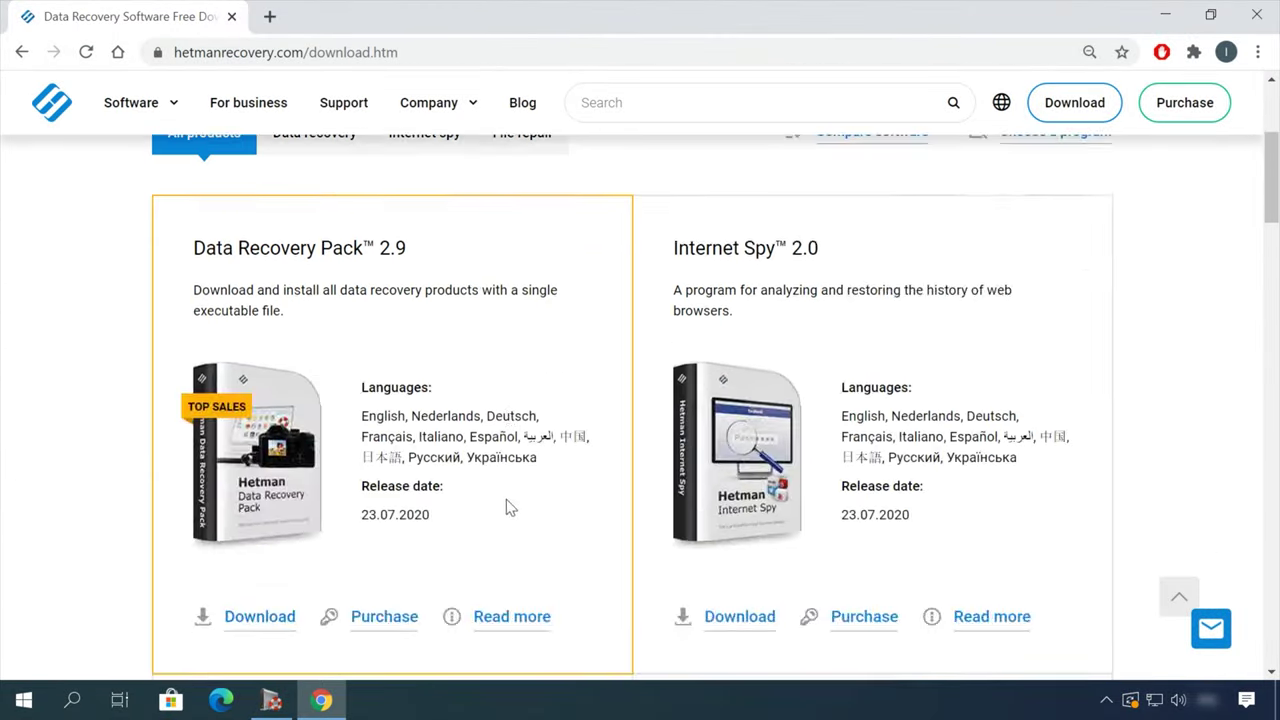
click(258, 597)
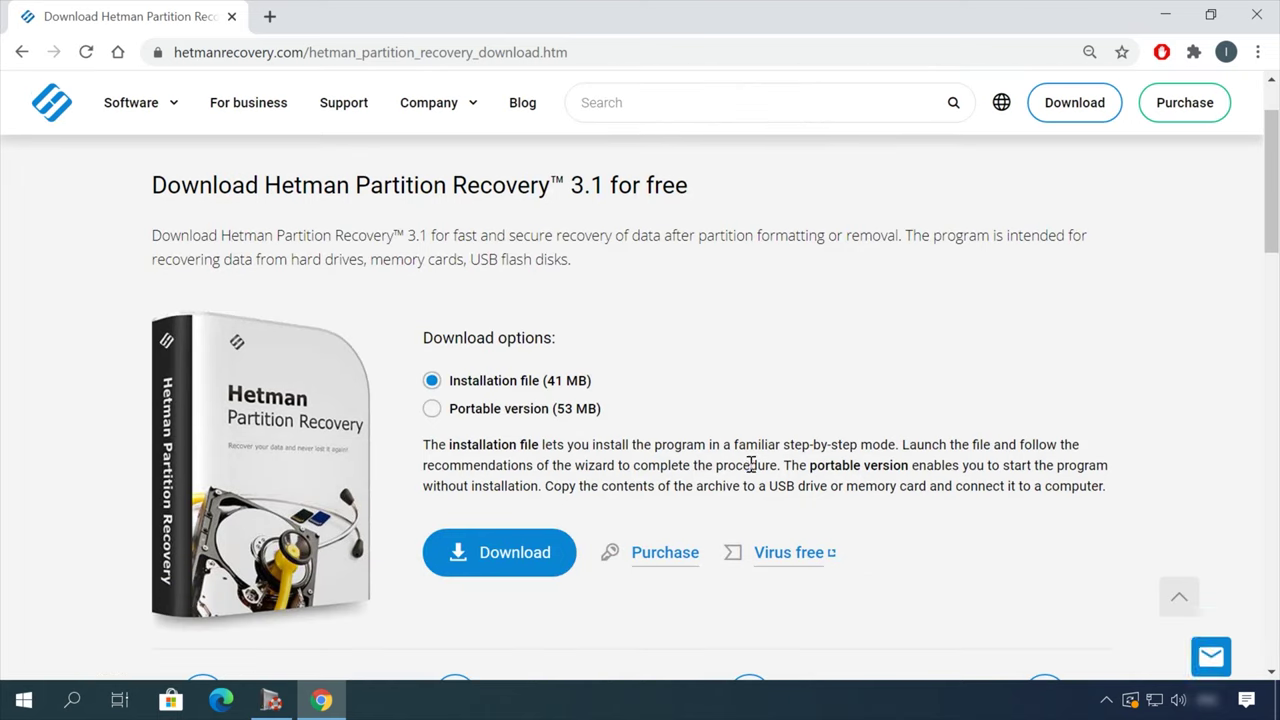
click(508, 563)
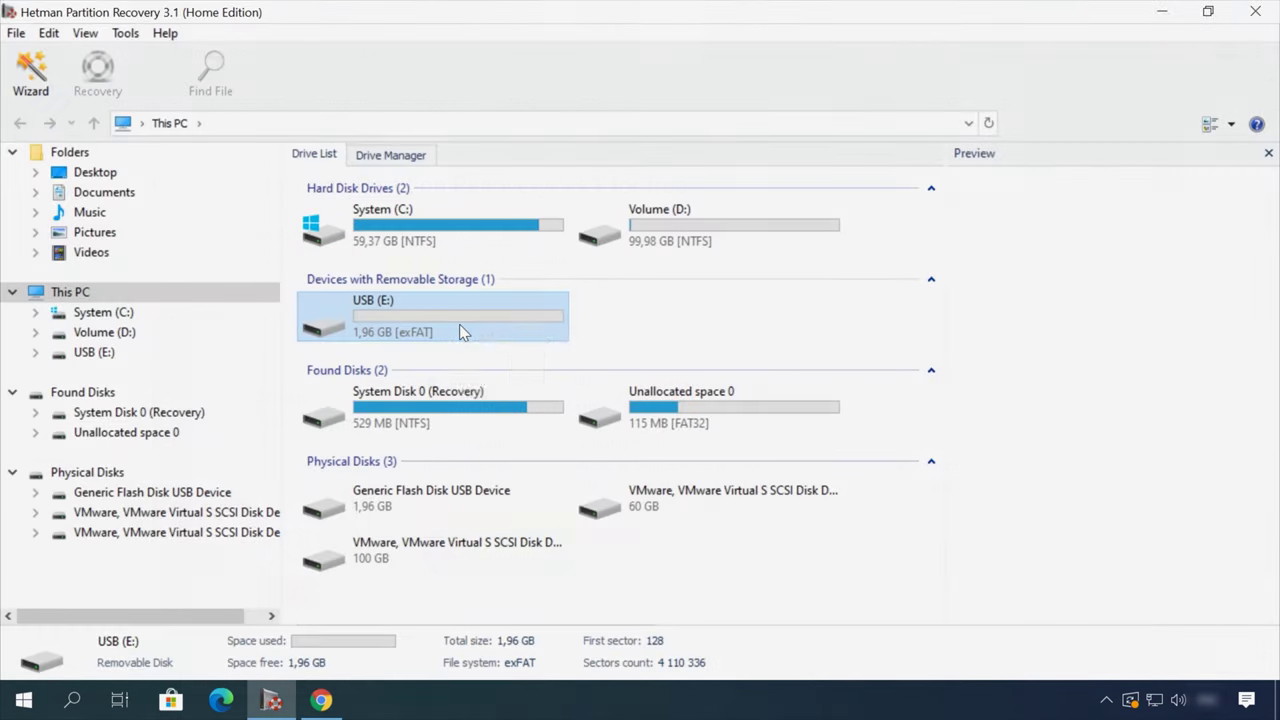
Run a Fast scan analysis of the USB (E:) drive.
double_click(97, 355)
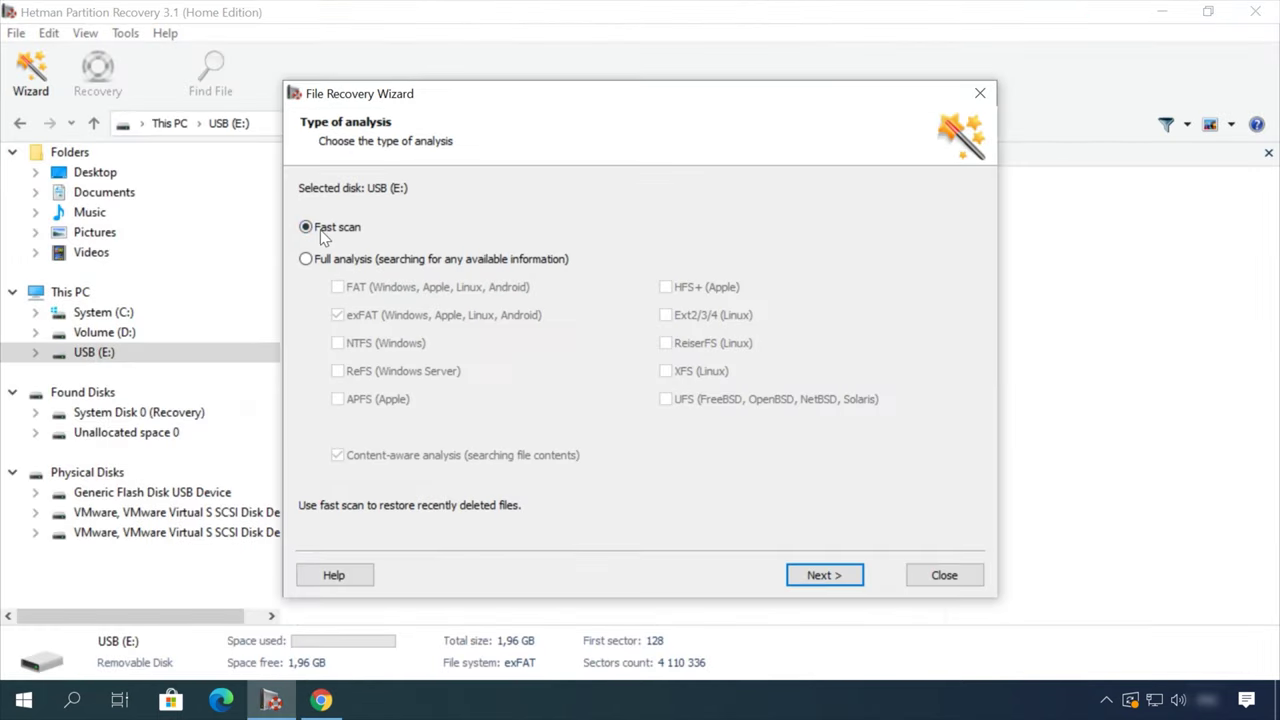
click(824, 575)
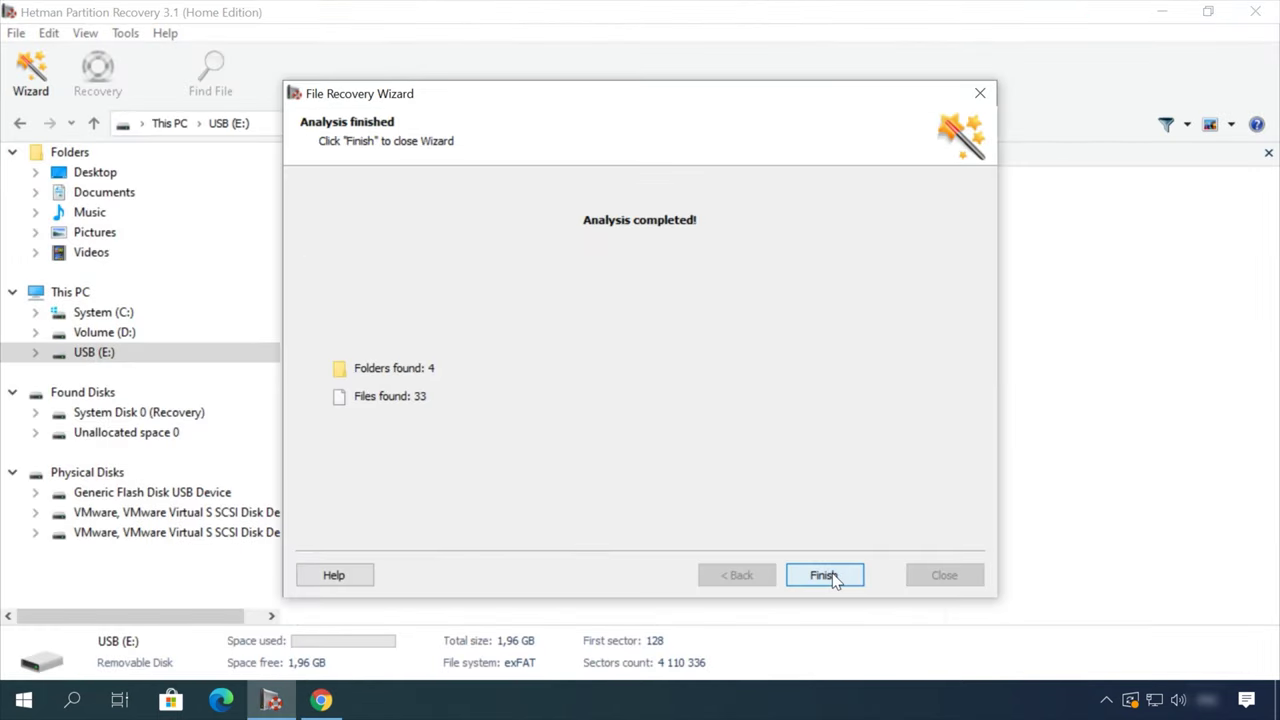
click(824, 574)
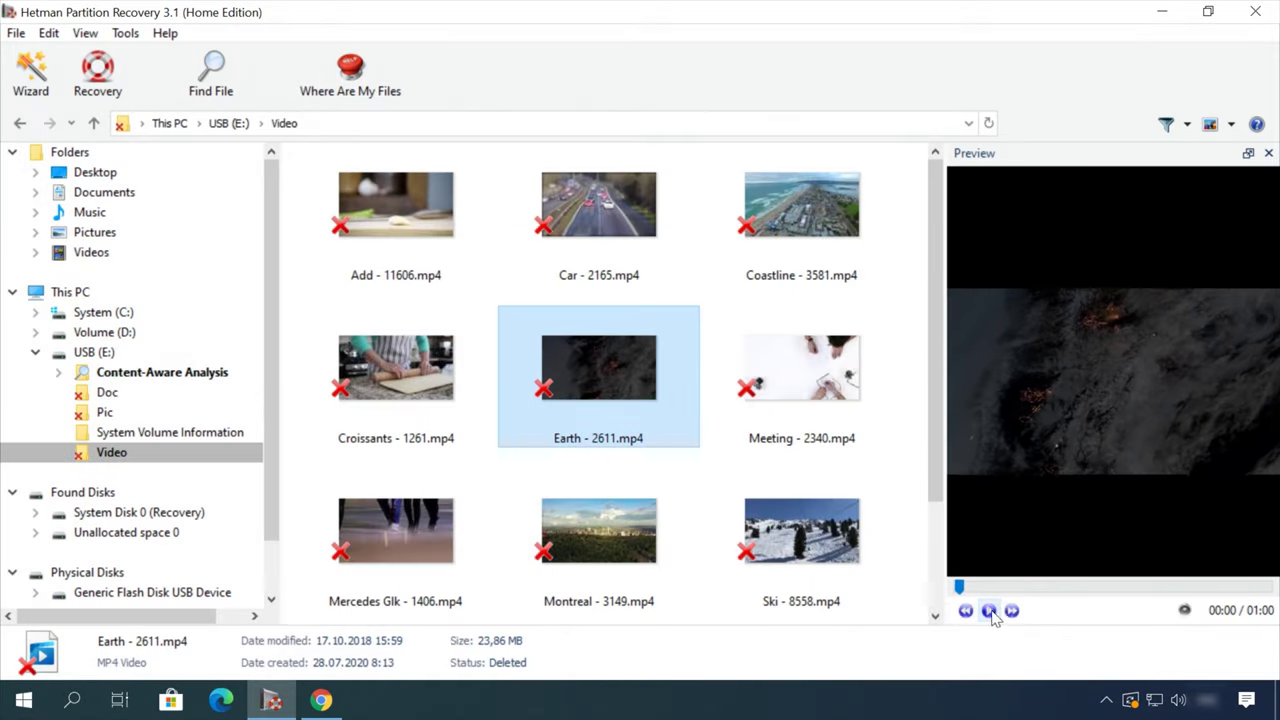
Preview the deleted Earth - 2611.mp4 video and recover it.
click(1085, 587)
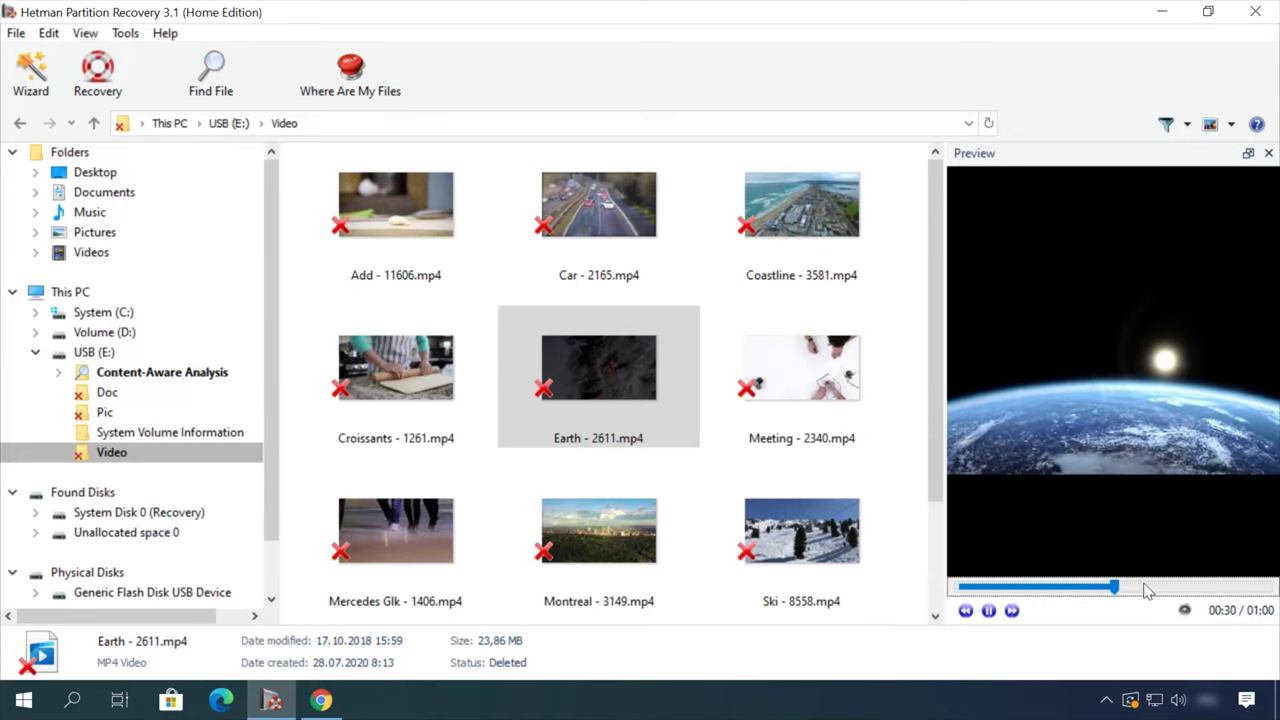
right_click(621, 362)
click(677, 374)
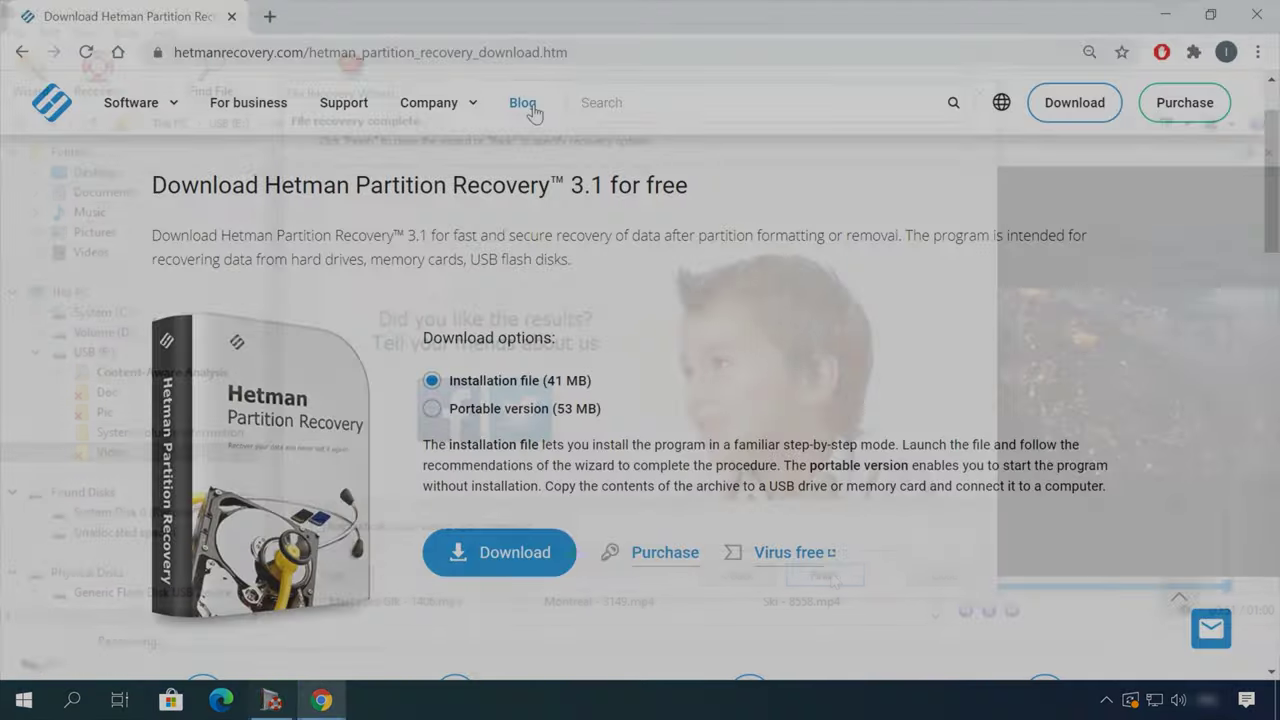
Open the blog article on safely removing files from an HDD or SSD.
click(523, 103)
scroll(86, 486, down, 10)
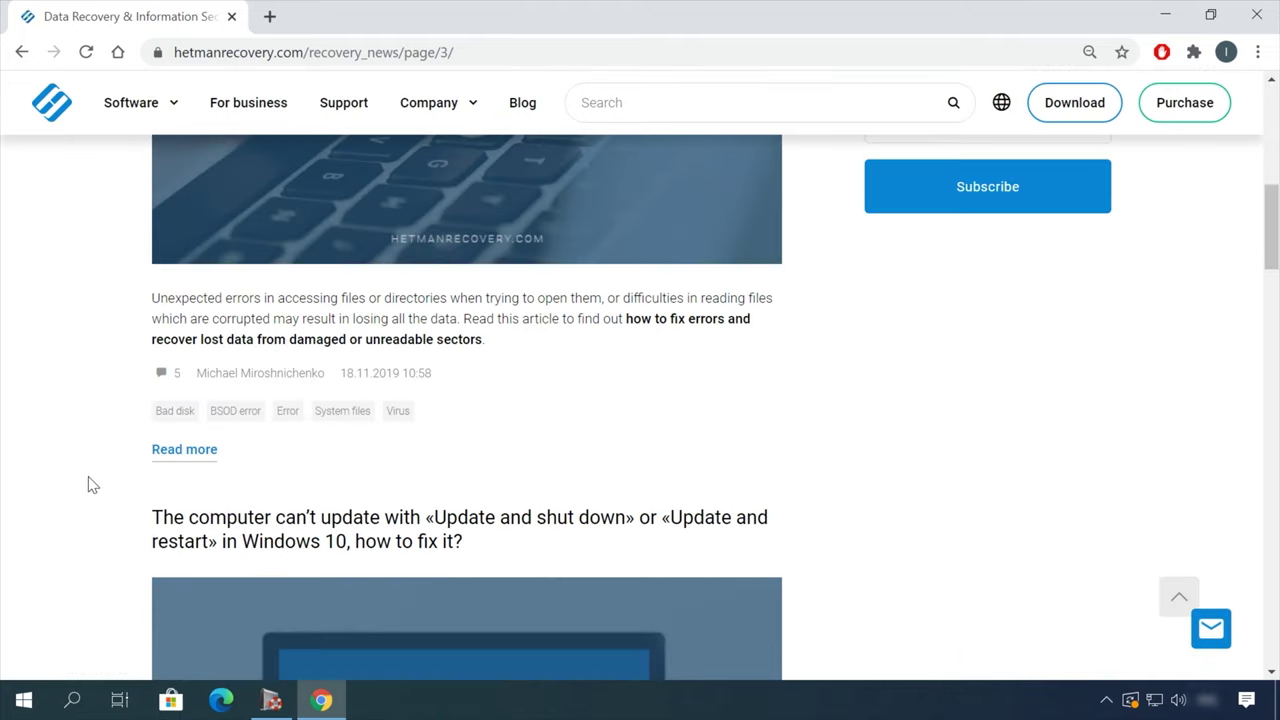
scroll(97, 480, down, 7)
click(580, 157)
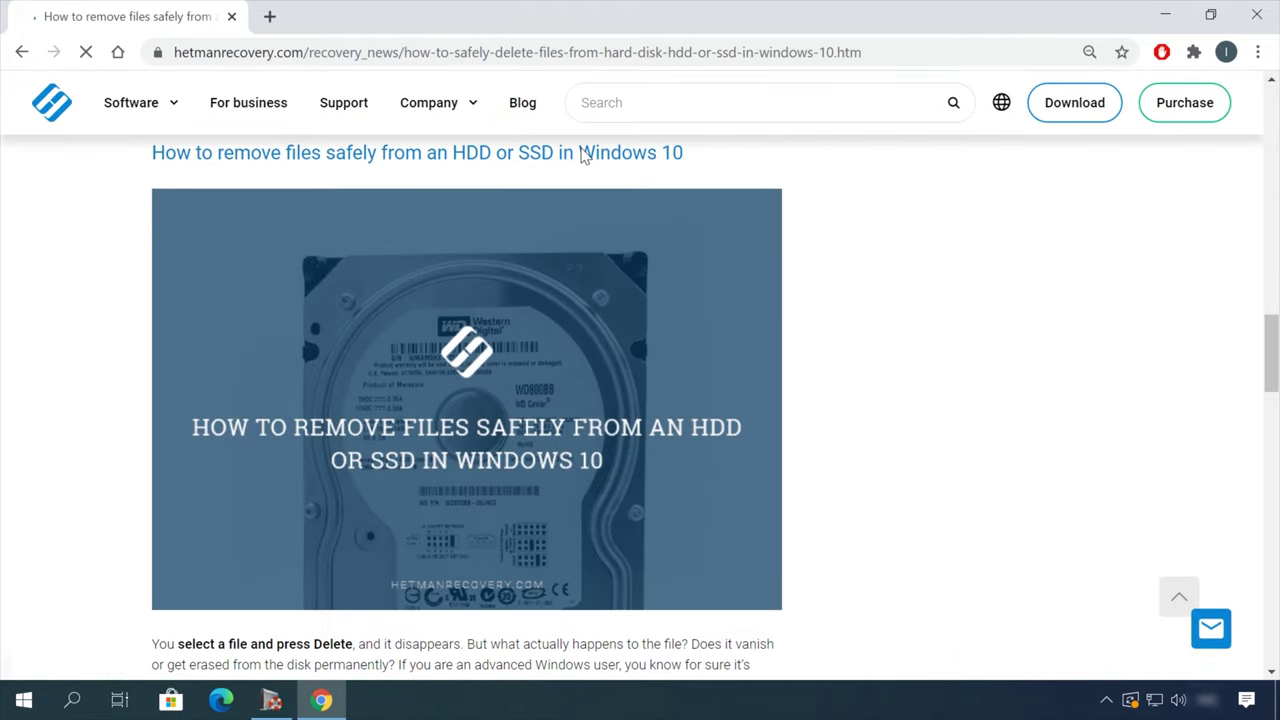
Open the Leave a message form and start typing 'He' in the message.
scroll(776, 380, down, 15)
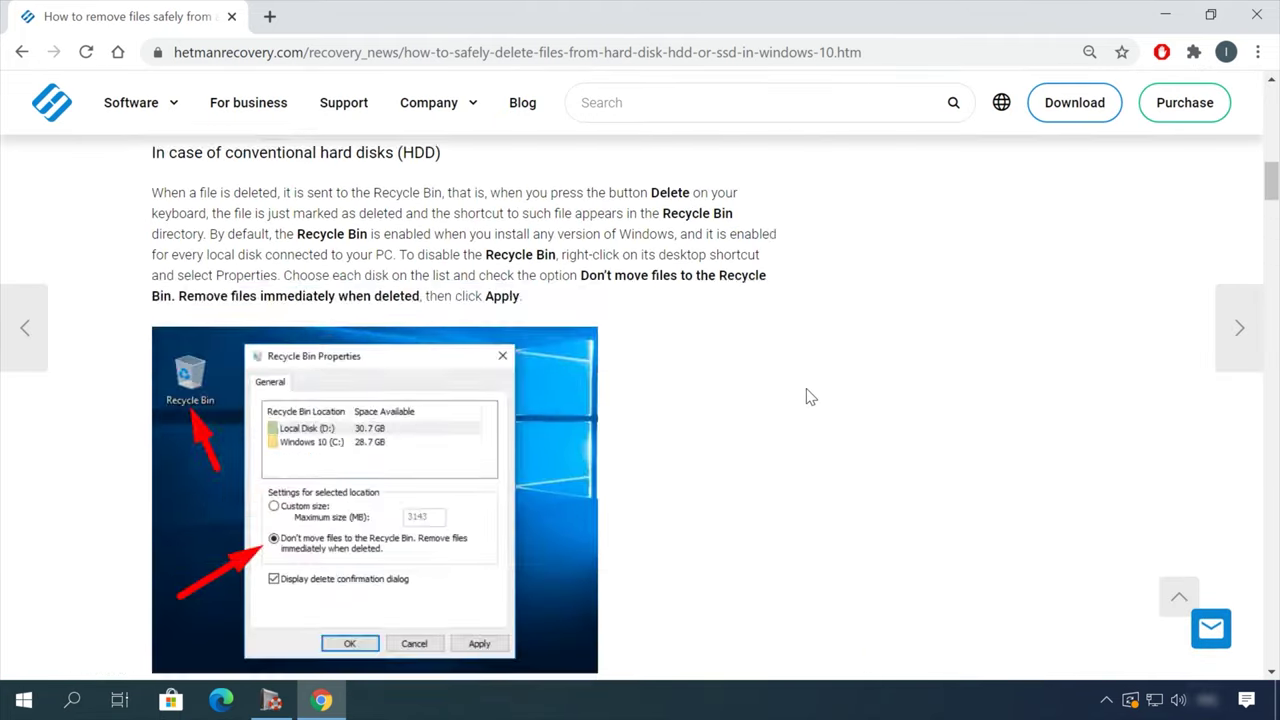
scroll(810, 397, down, 15)
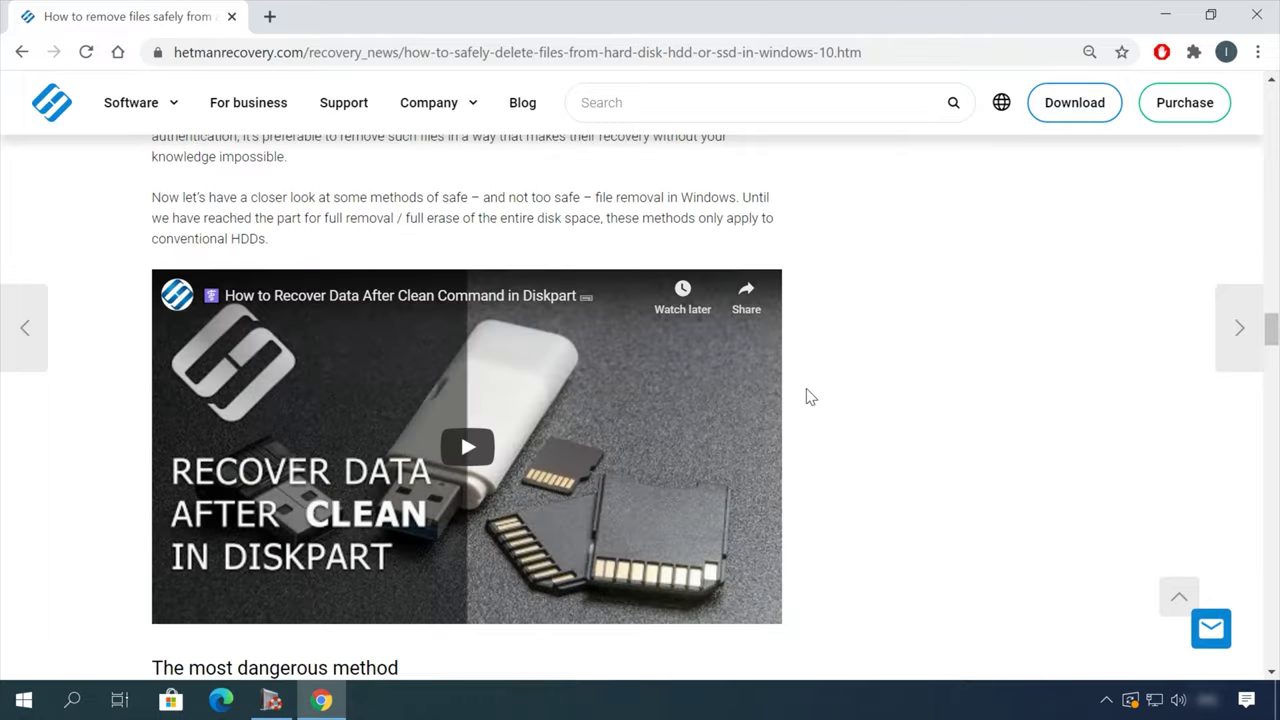
click(1210, 627)
click(1072, 498)
text(He)
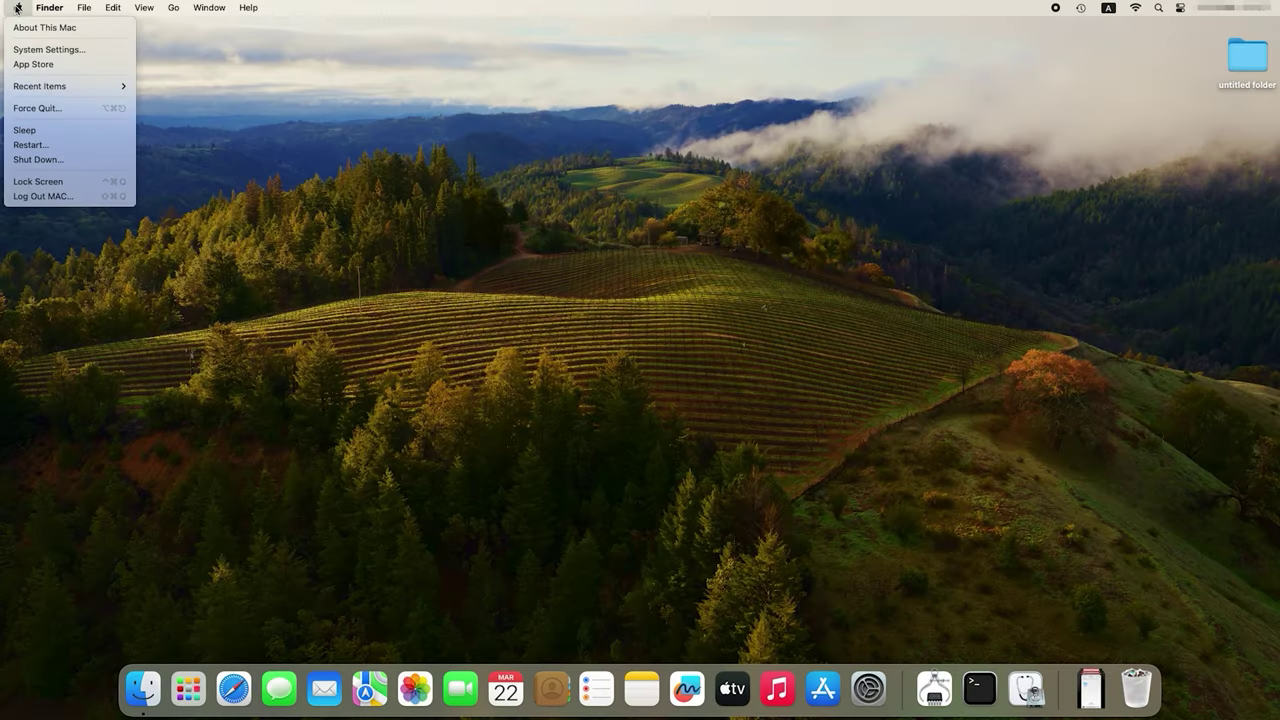
Restart the Mac from the Apple menu and confirm the restart.
click(50, 150)
click(743, 245)
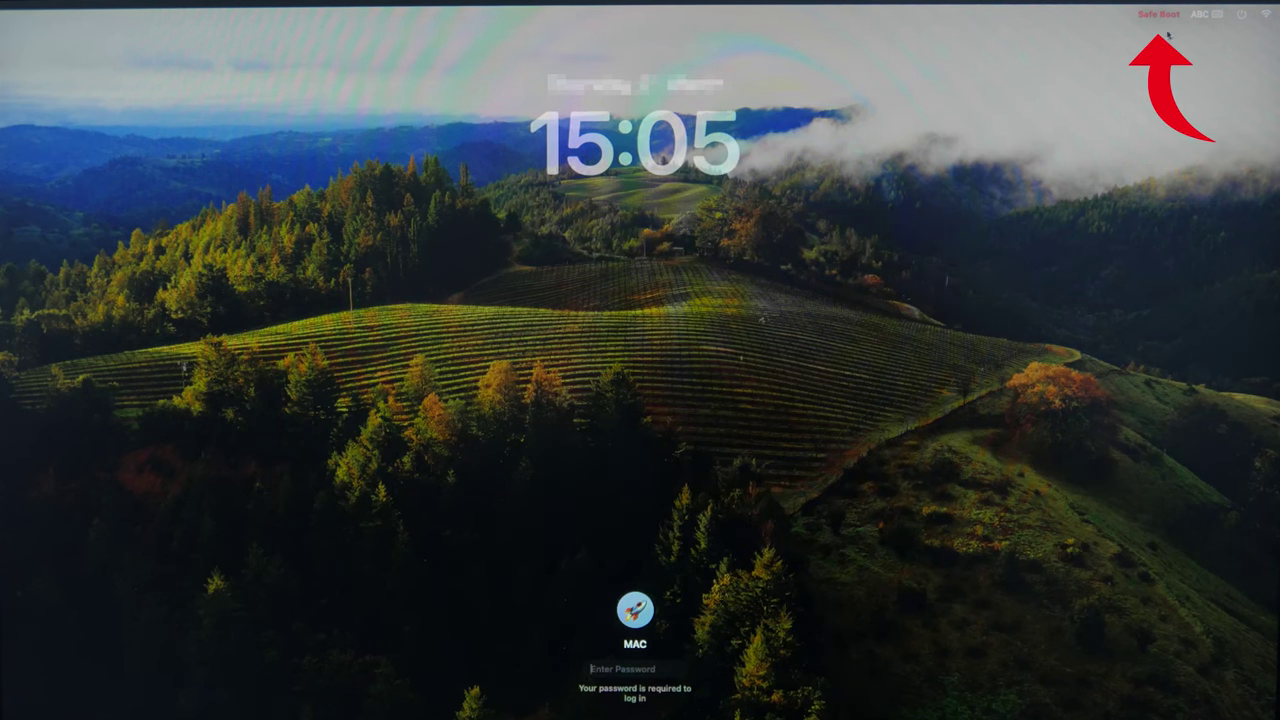
Enter the account password at the Safe Boot login screen.
text(a)
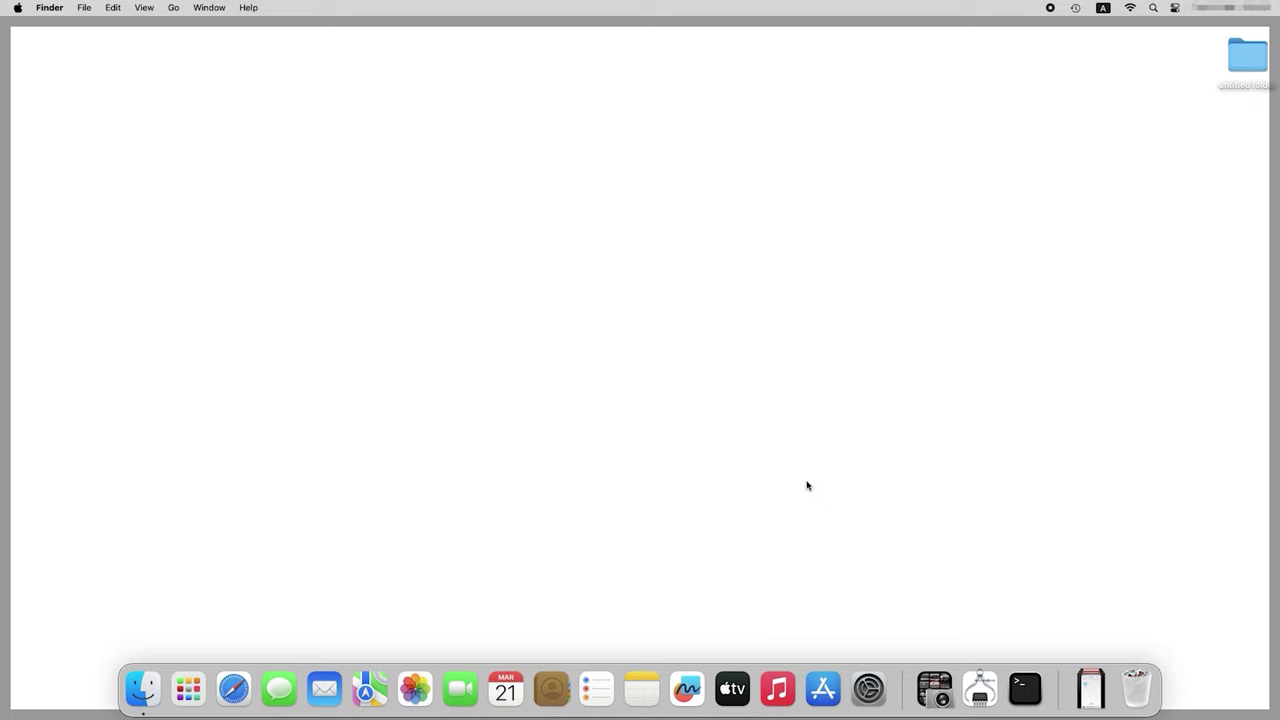
Open System Settings > General > About to view this Mac's details.
click(869, 690)
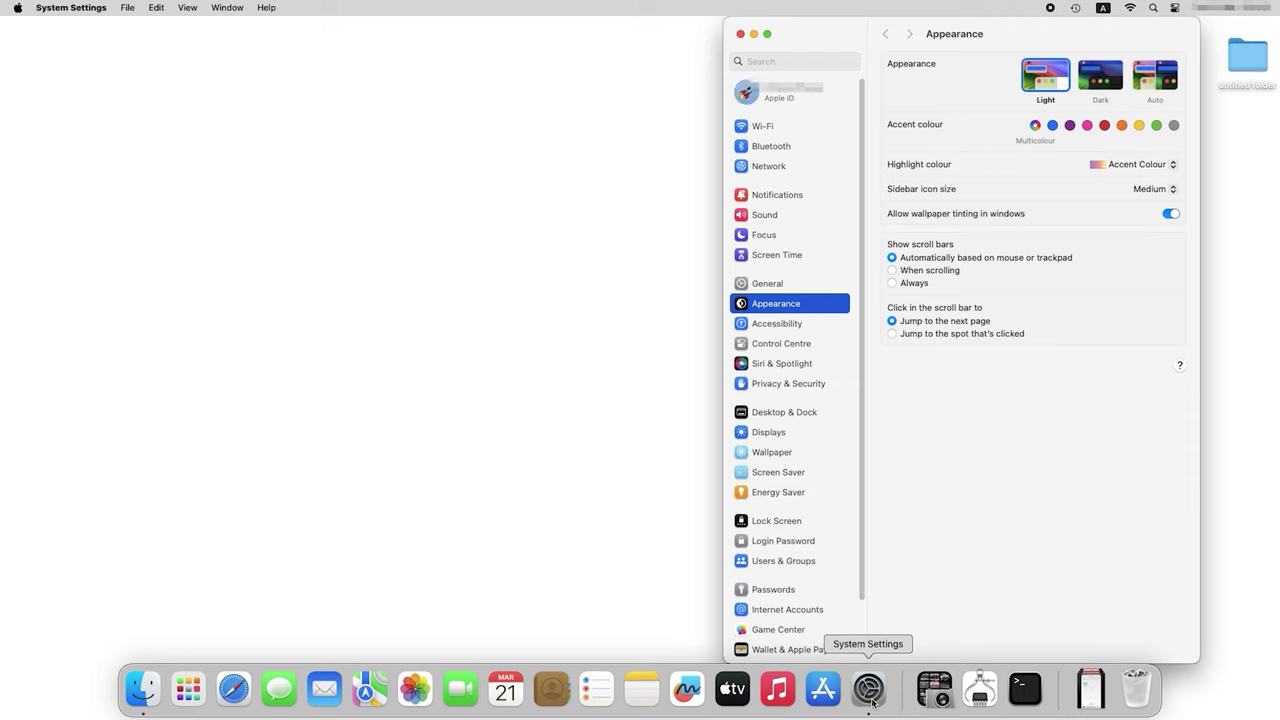
click(768, 287)
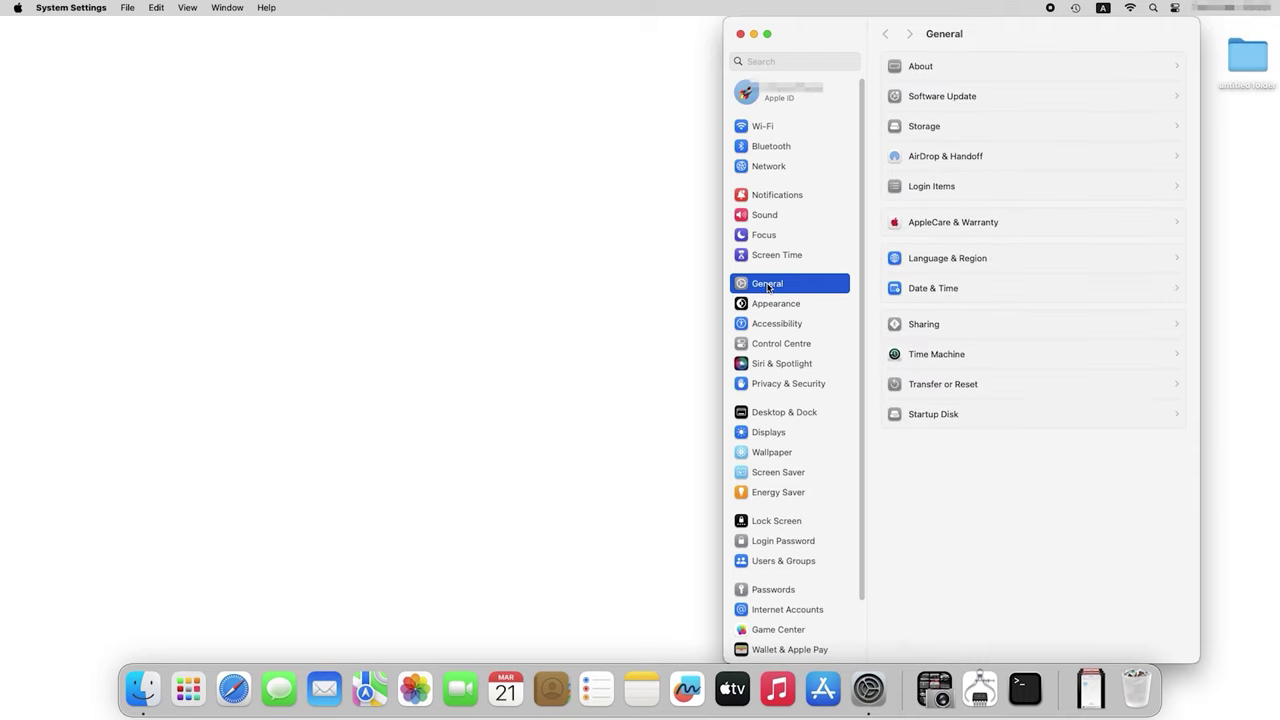
click(936, 68)
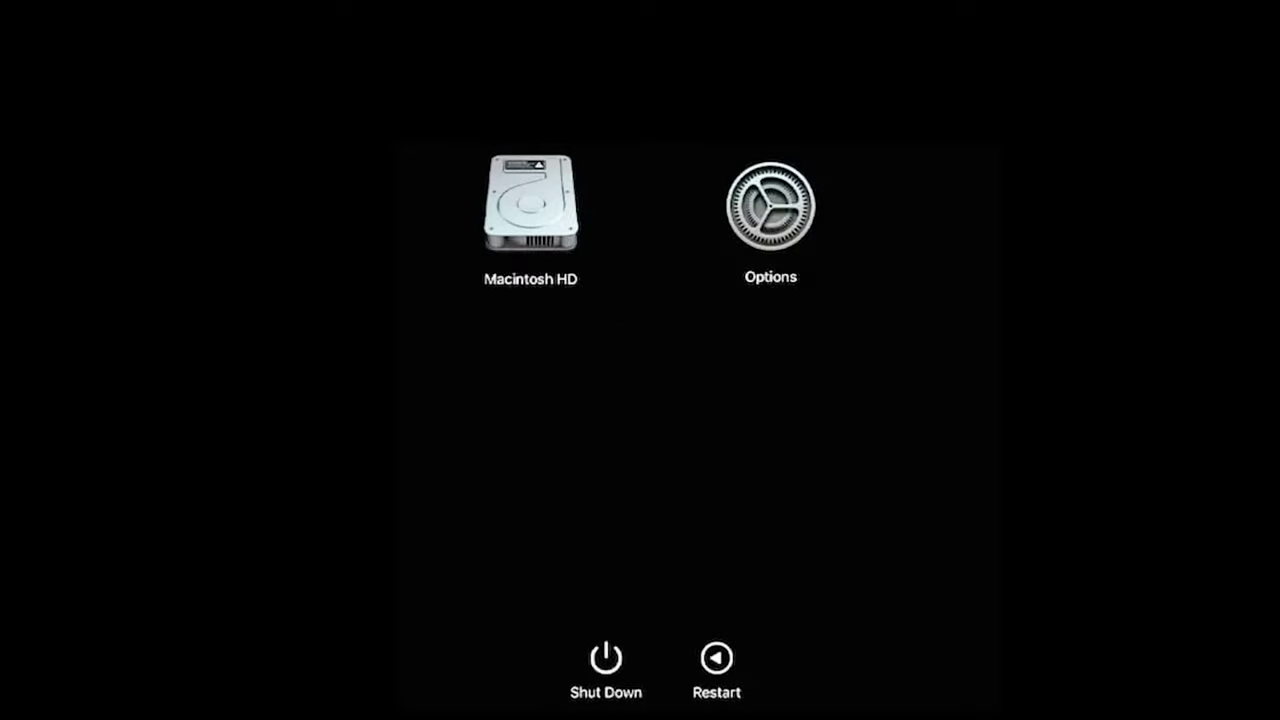
Select Macintosh HD and, holding Shift, continue booting in Safe Mode.
click(534, 225)
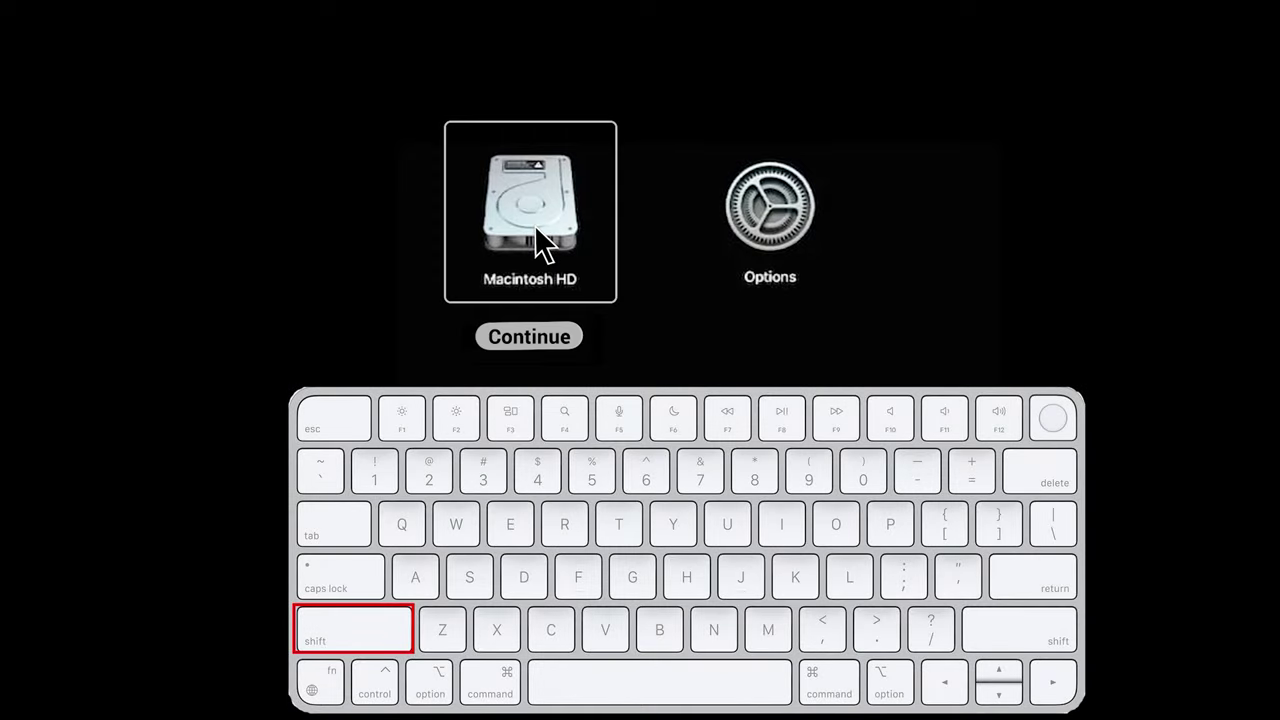
key(shift)
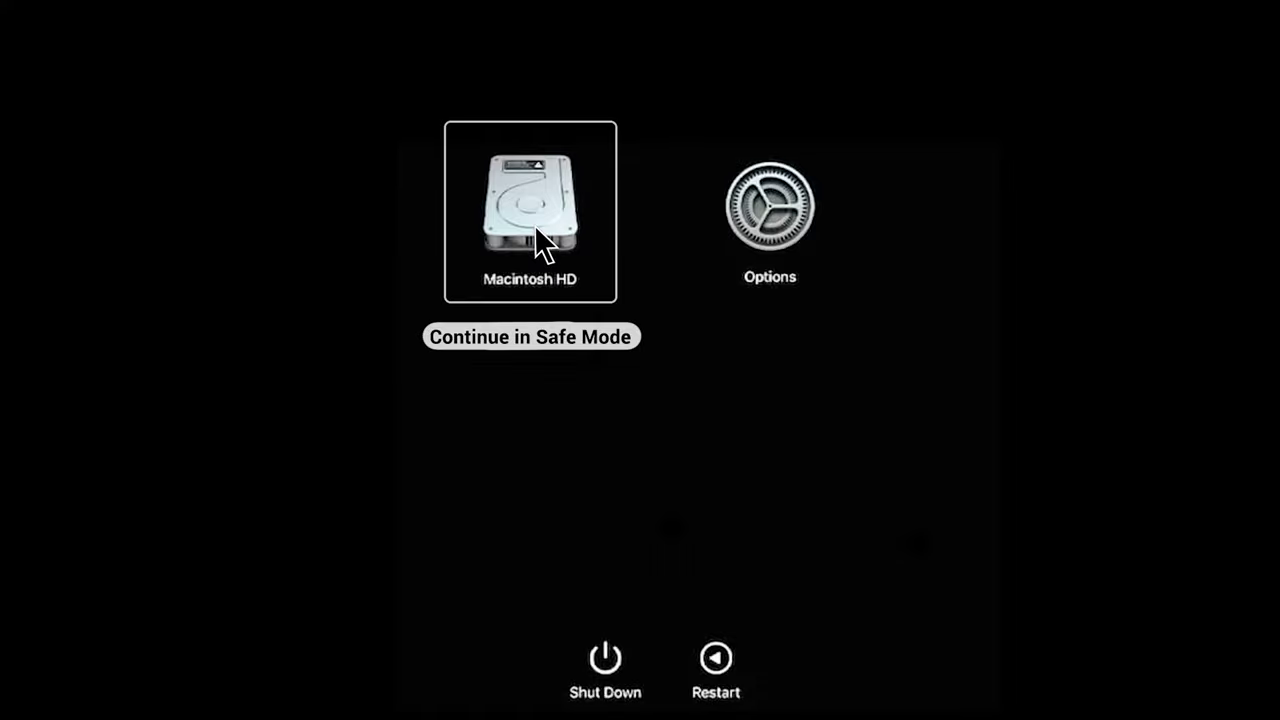
click(532, 337)
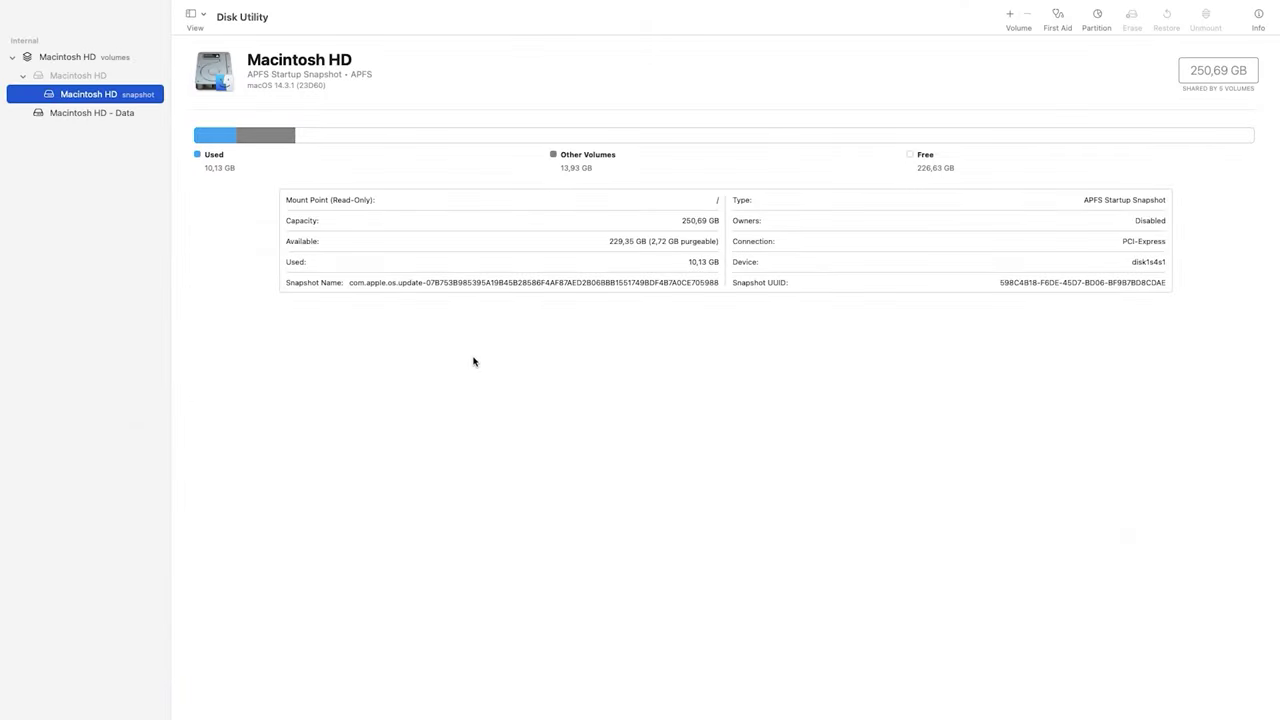
Run First Aid on the Macintosh HD volume group, accepting the warning to proceed.
click(70, 60)
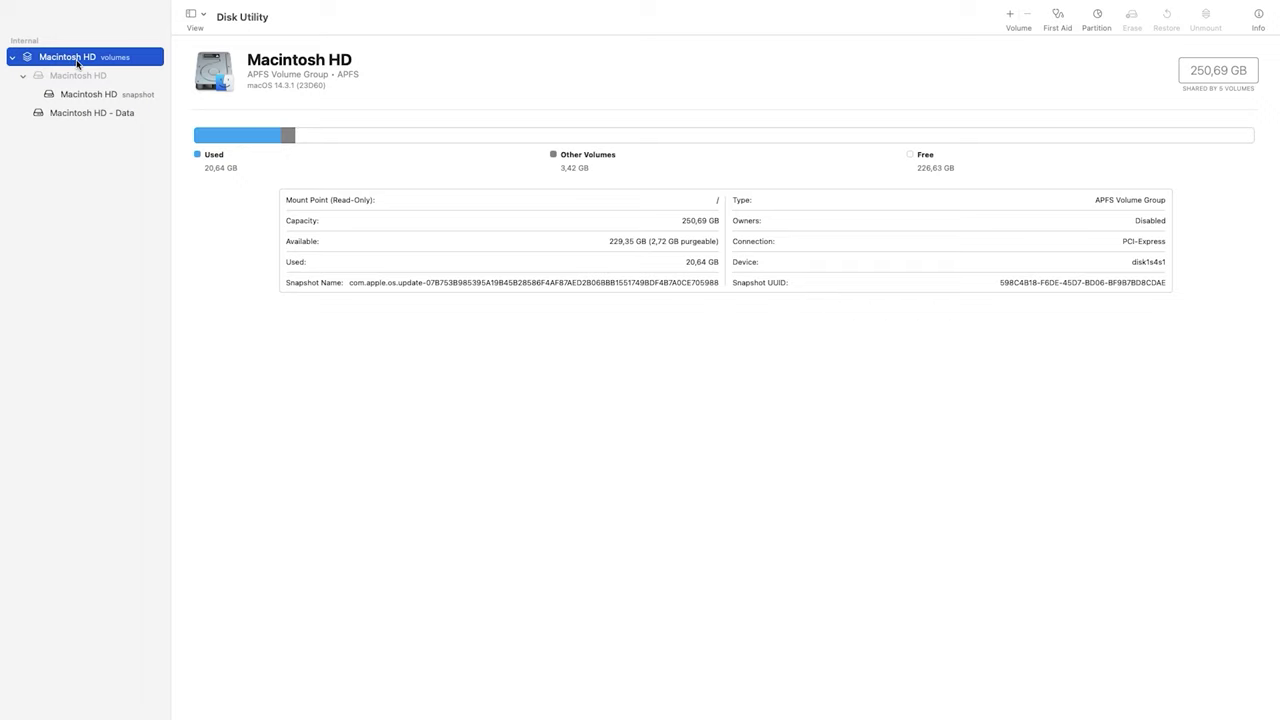
click(1055, 17)
click(679, 423)
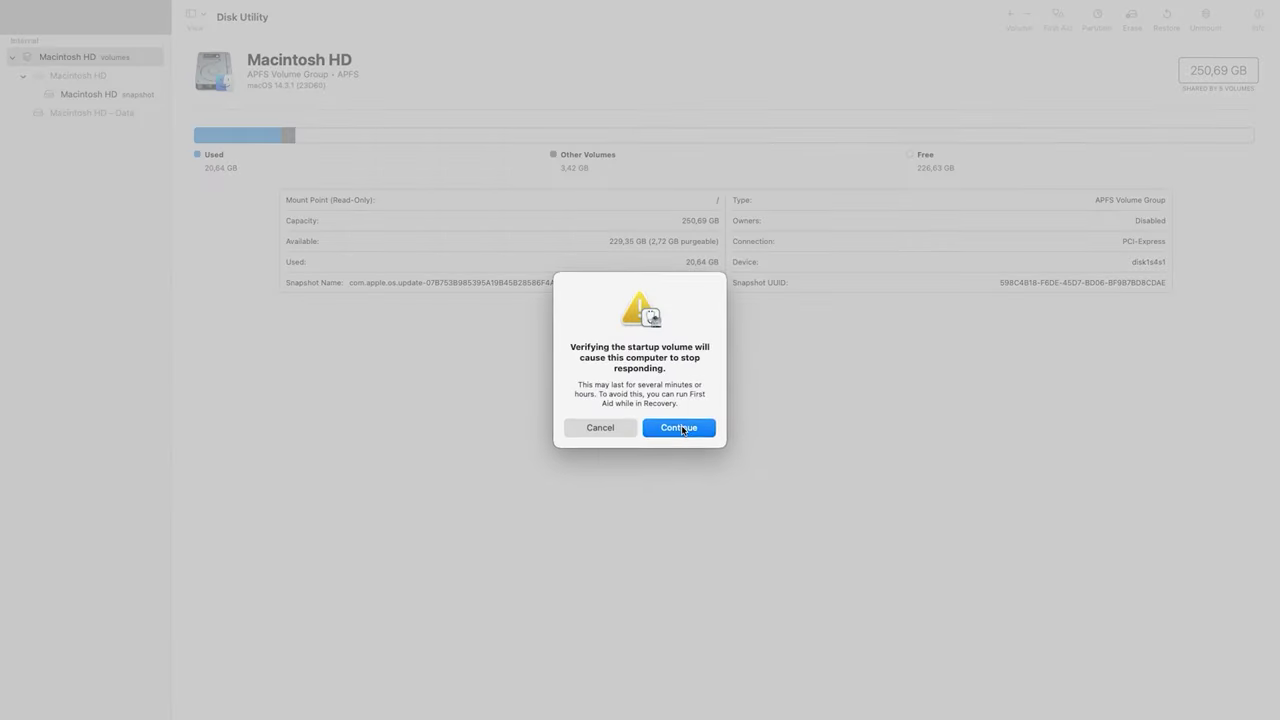
click(679, 425)
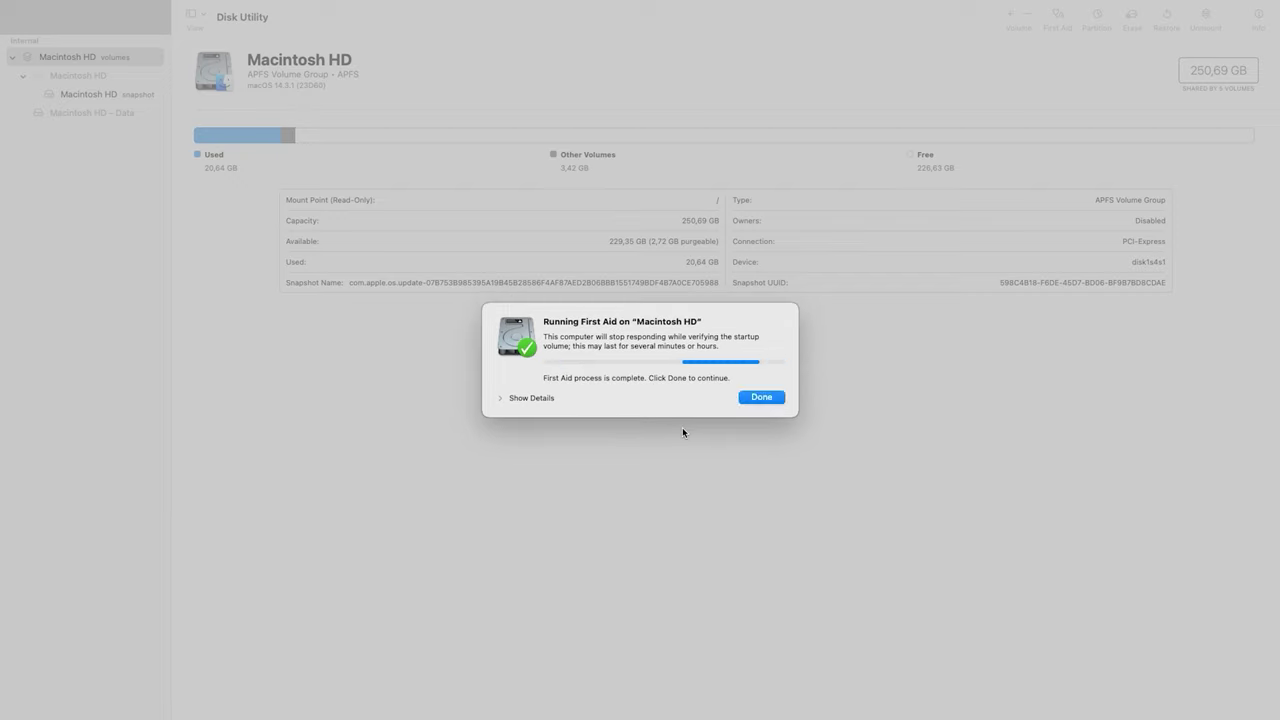
Dismiss the completed First Aid report with Done.
click(763, 400)
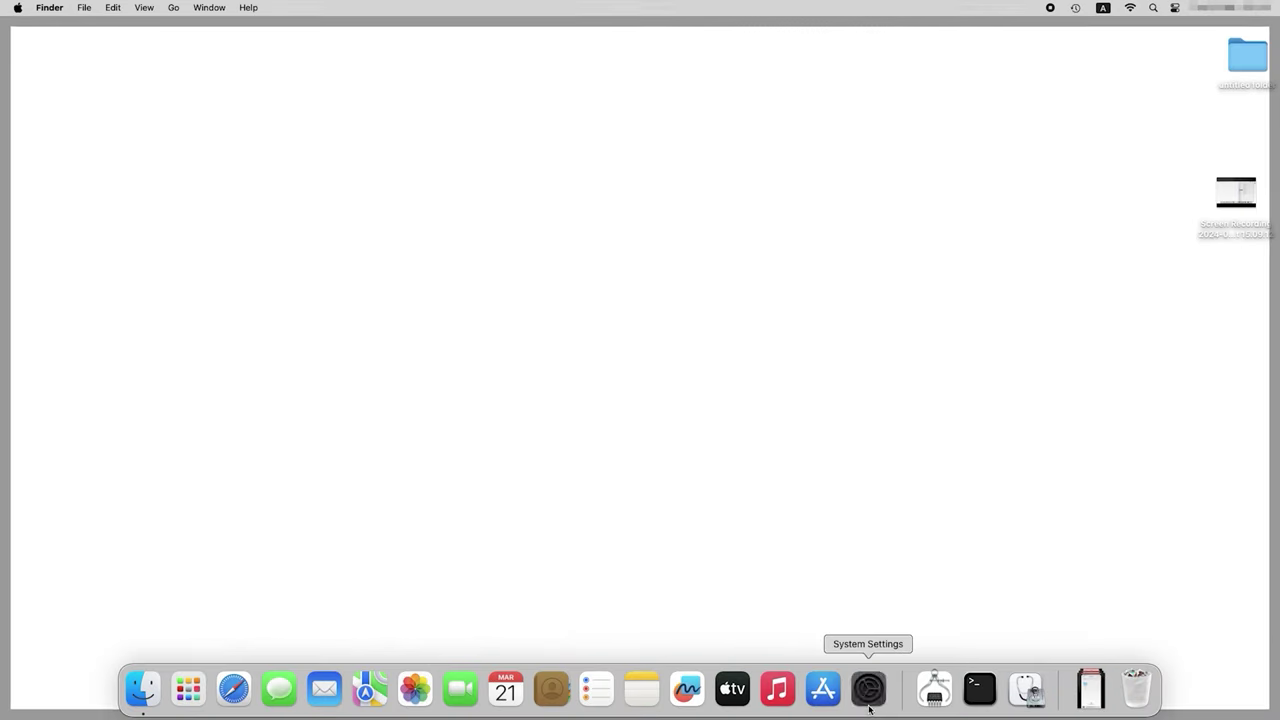
Open General > Login Items and select the Android File Transfer Agent entry.
click(869, 709)
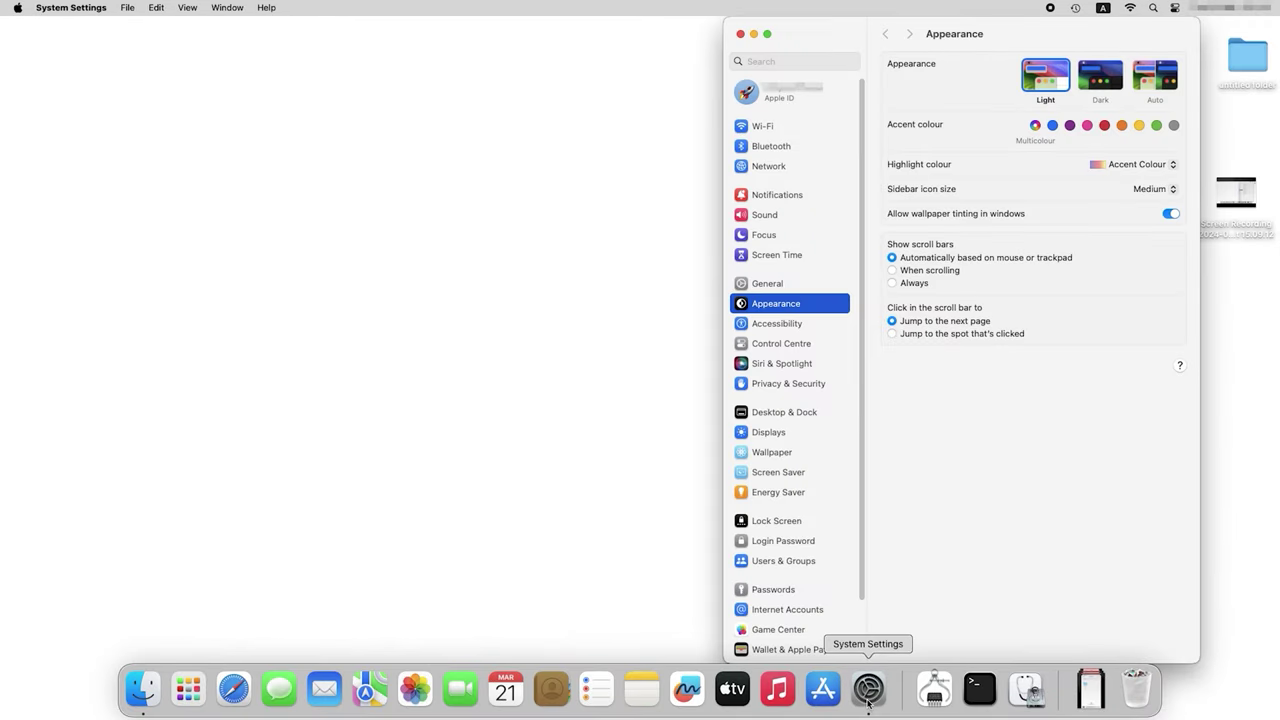
click(761, 287)
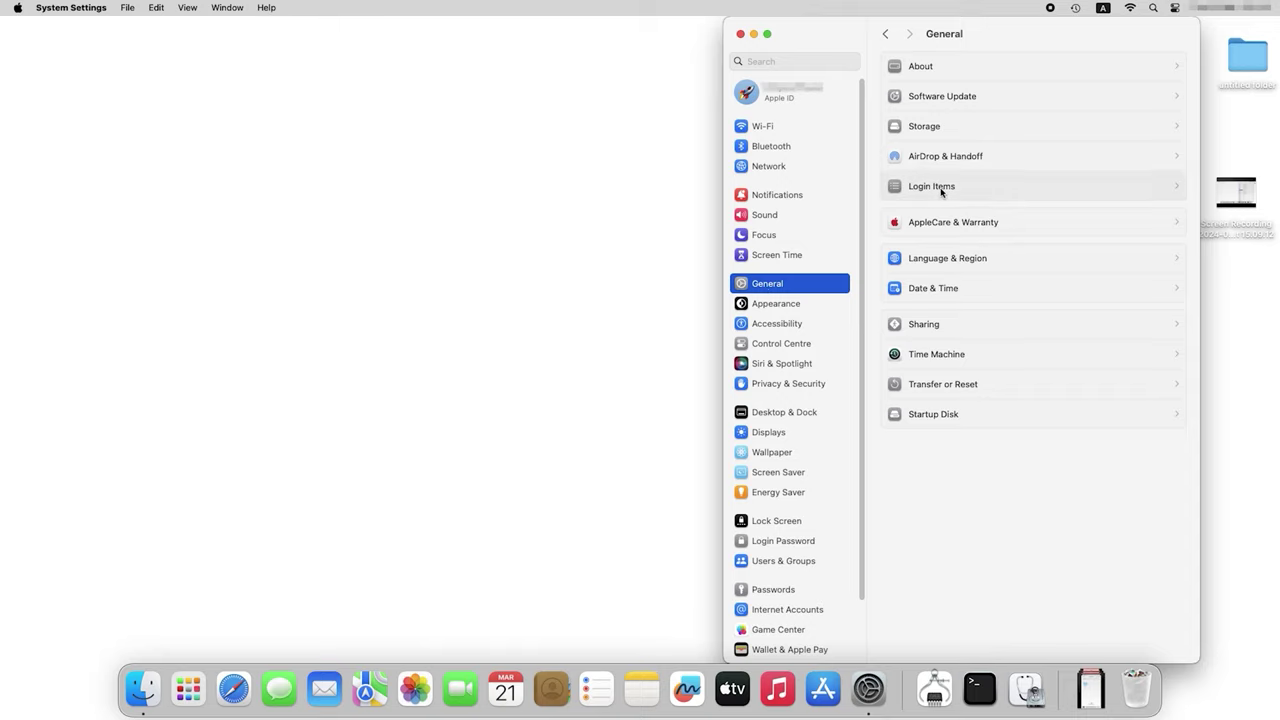
click(941, 190)
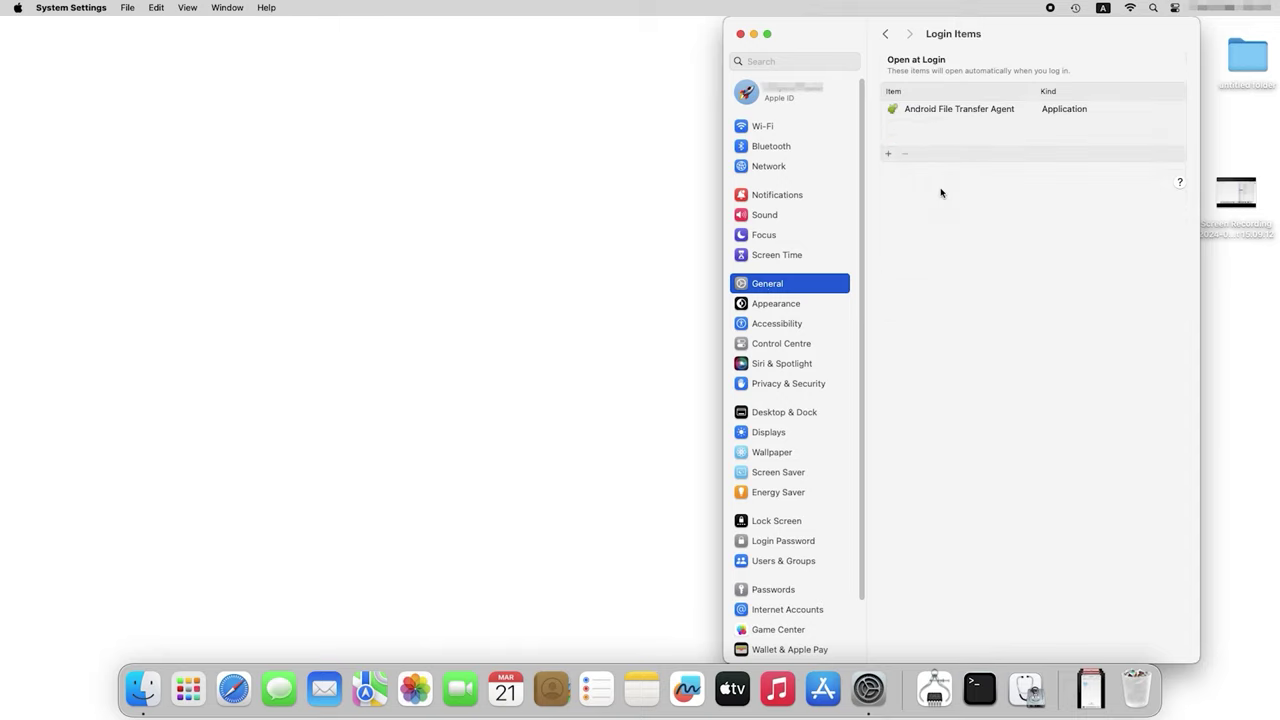
click(943, 114)
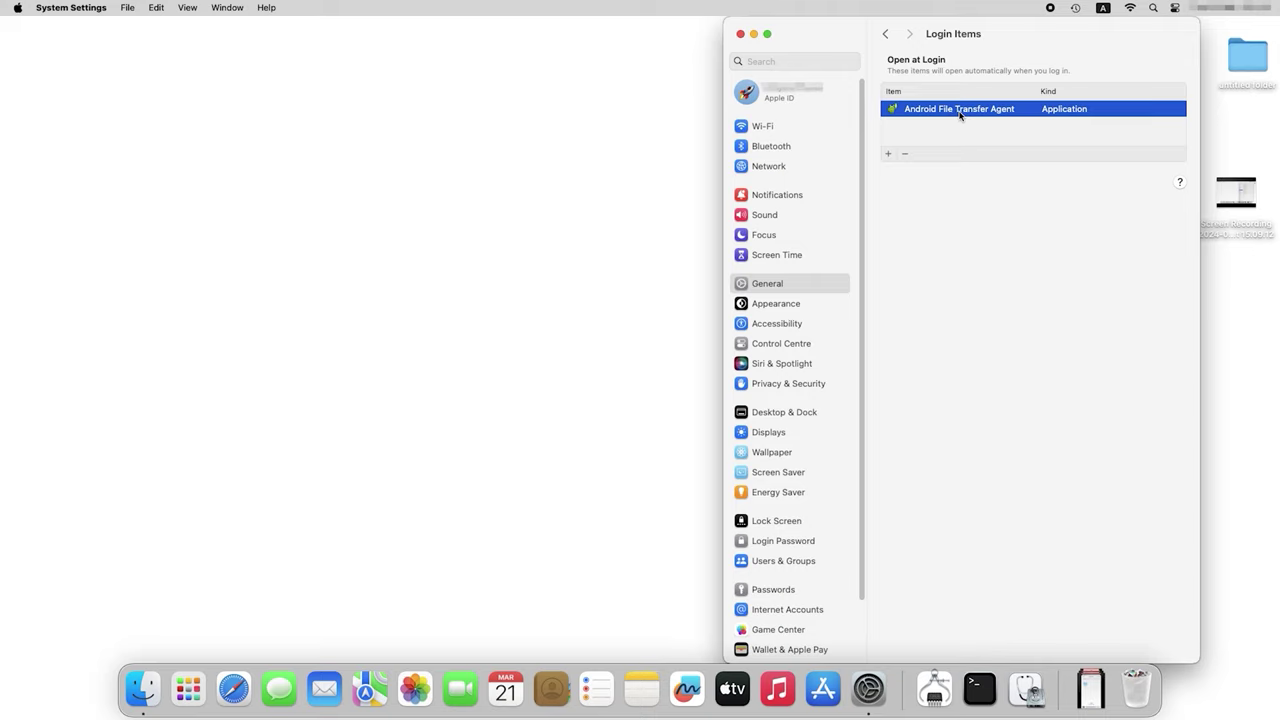
click(910, 156)
Quit System Settings and run top in Terminal to list running processes by CPU.
key(super+q)
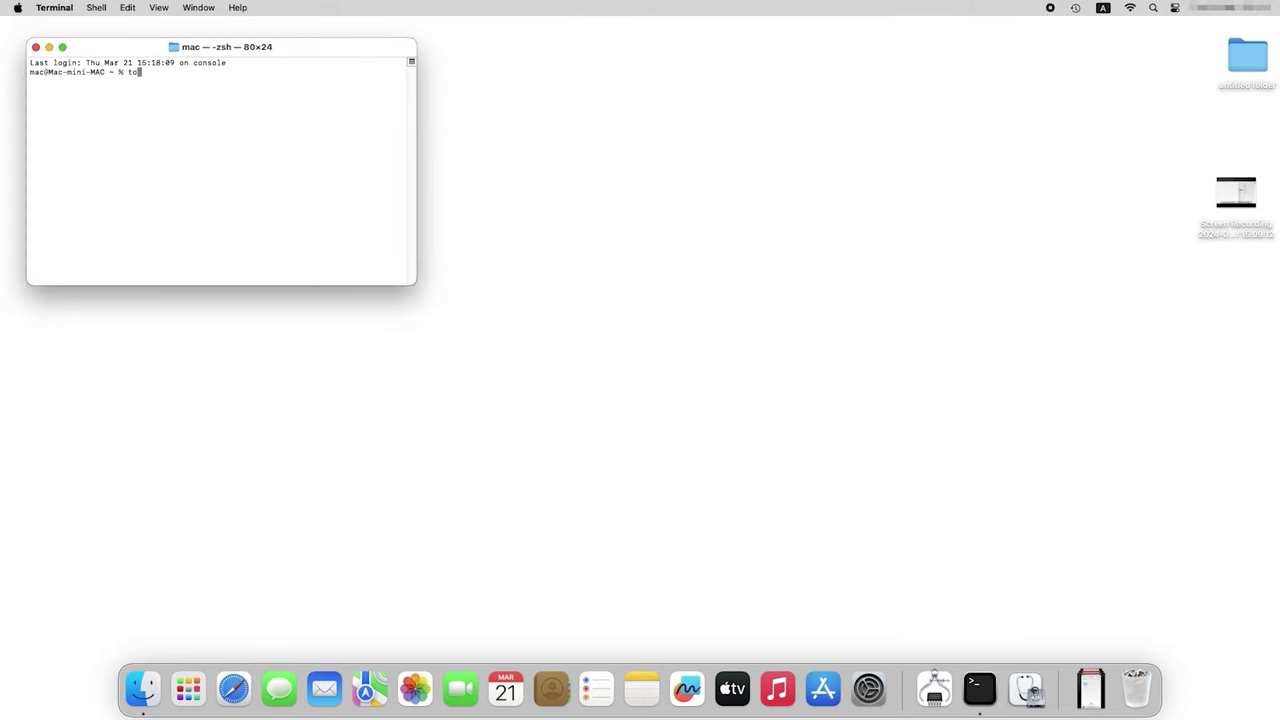
key(Return)
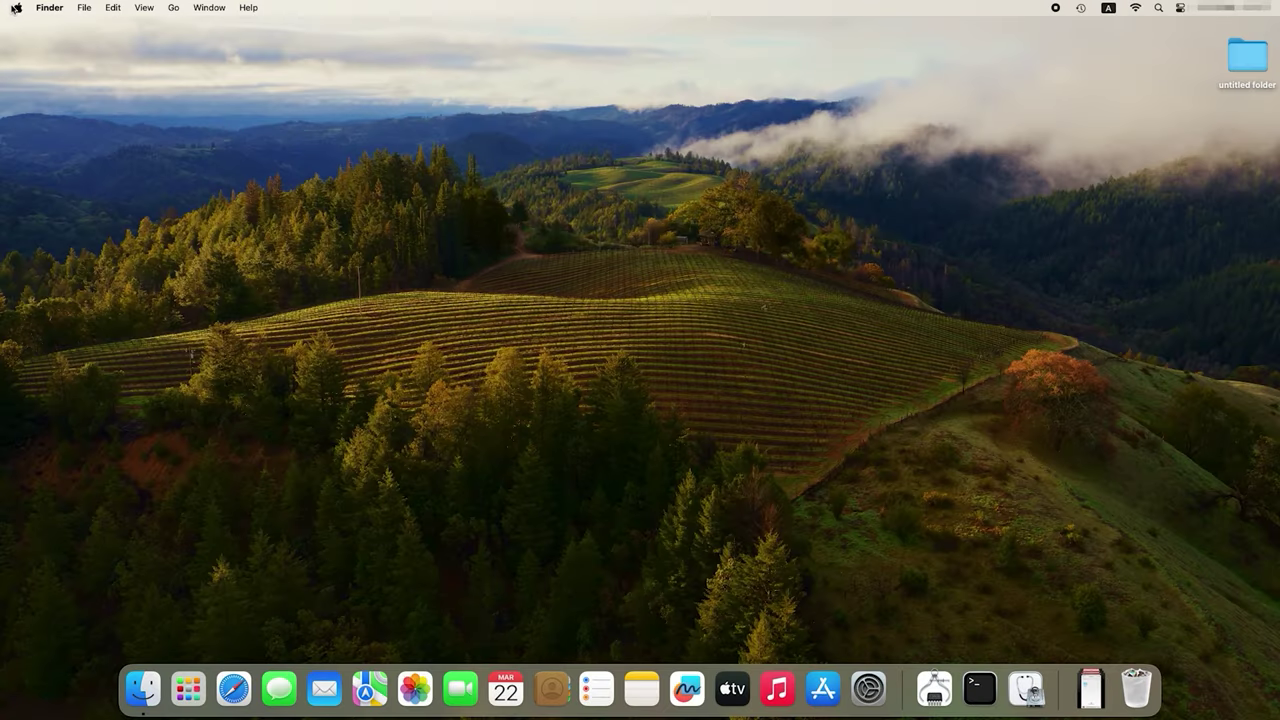
Choose Restart… from the Apple menu to reboot out of Safe Mode.
click(17, 8)
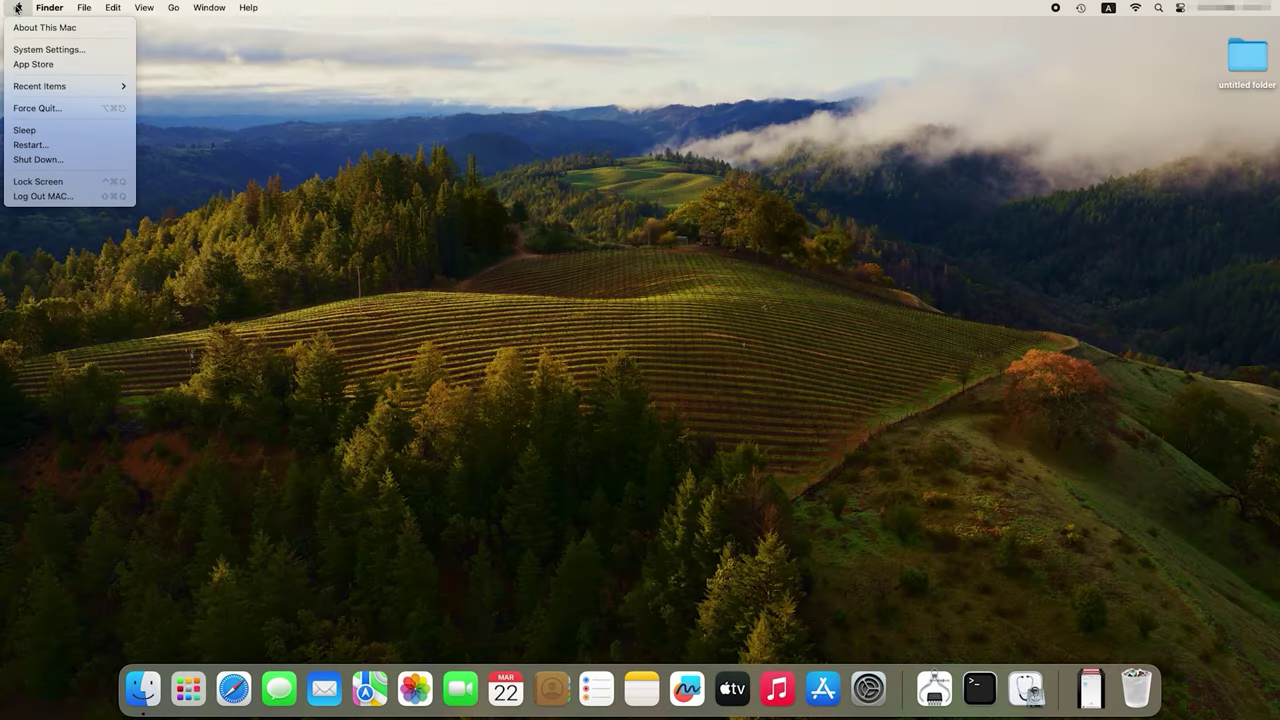
click(30, 145)
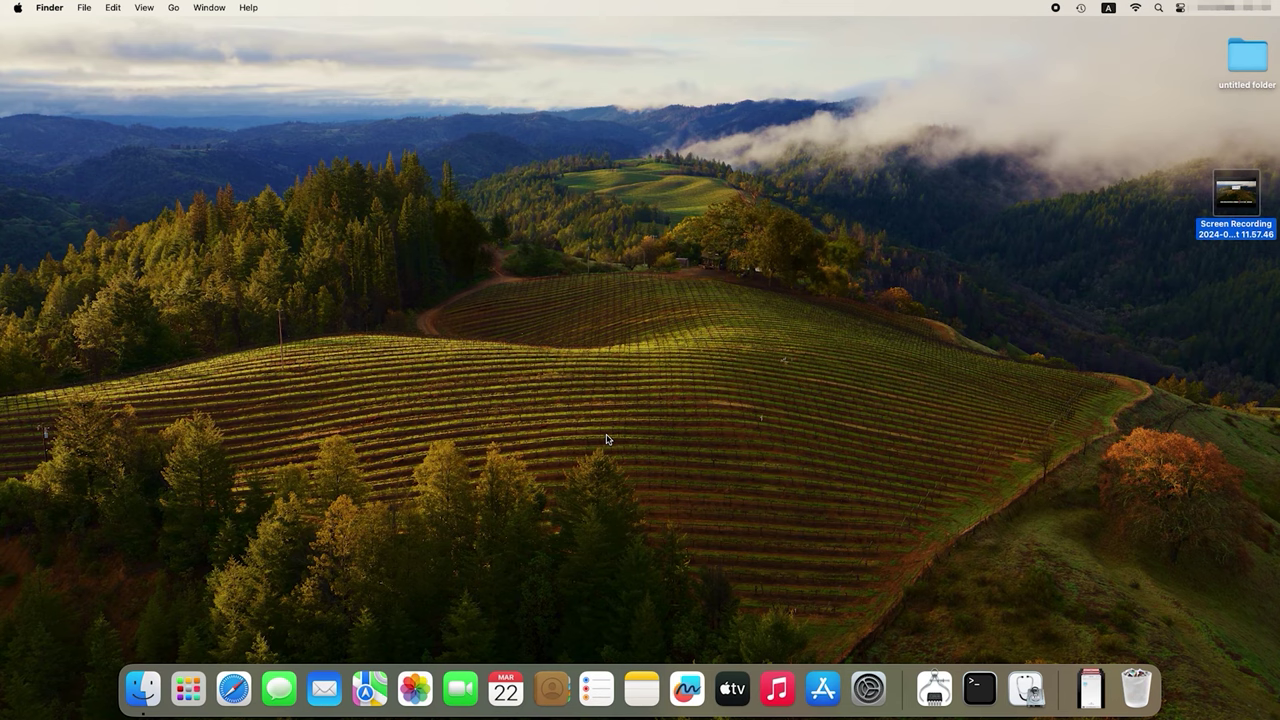
Turn on Remote Login under System Settings > General > Sharing.
click(869, 690)
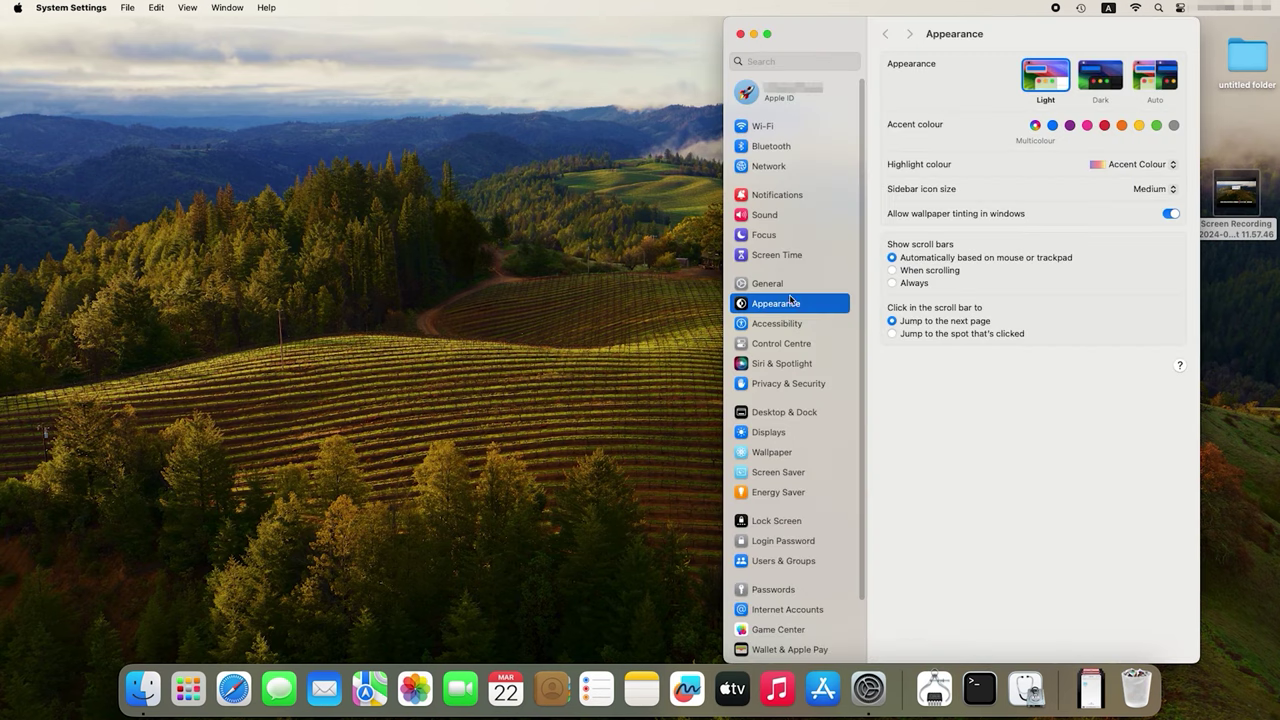
click(771, 287)
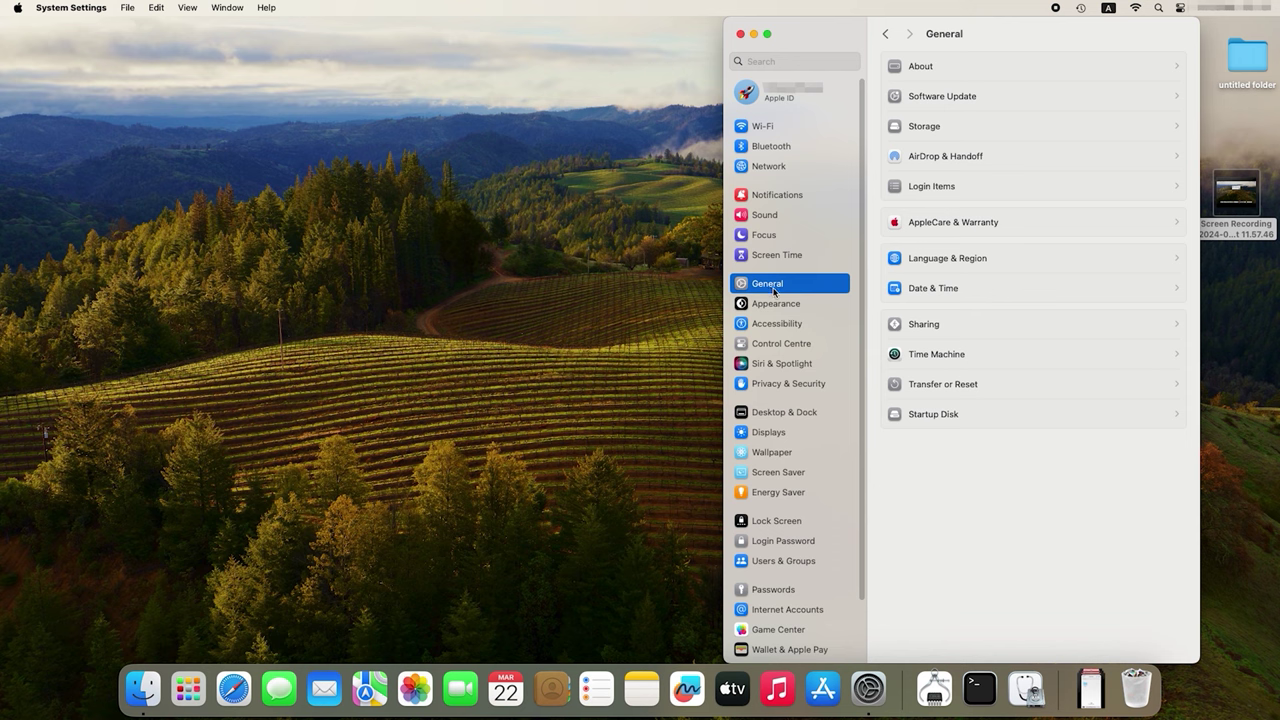
click(930, 325)
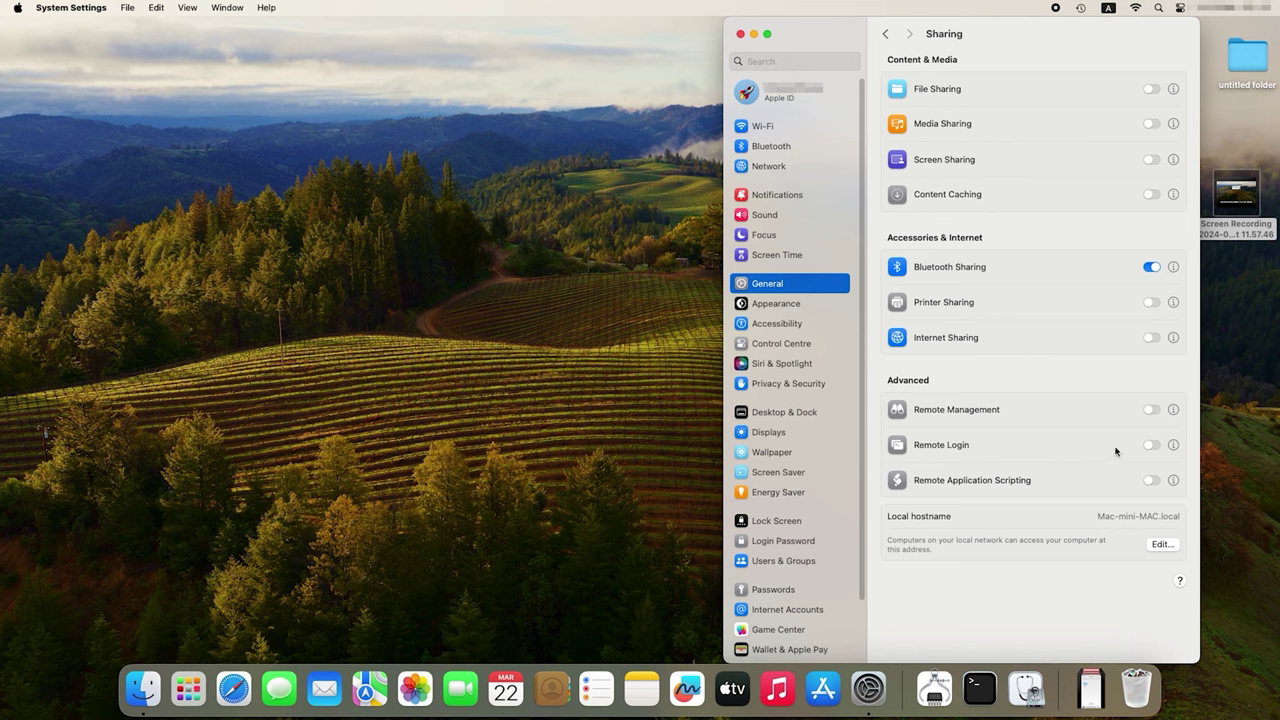
click(1152, 446)
In the Remote Login options, set Allow access for to All users.
click(1174, 446)
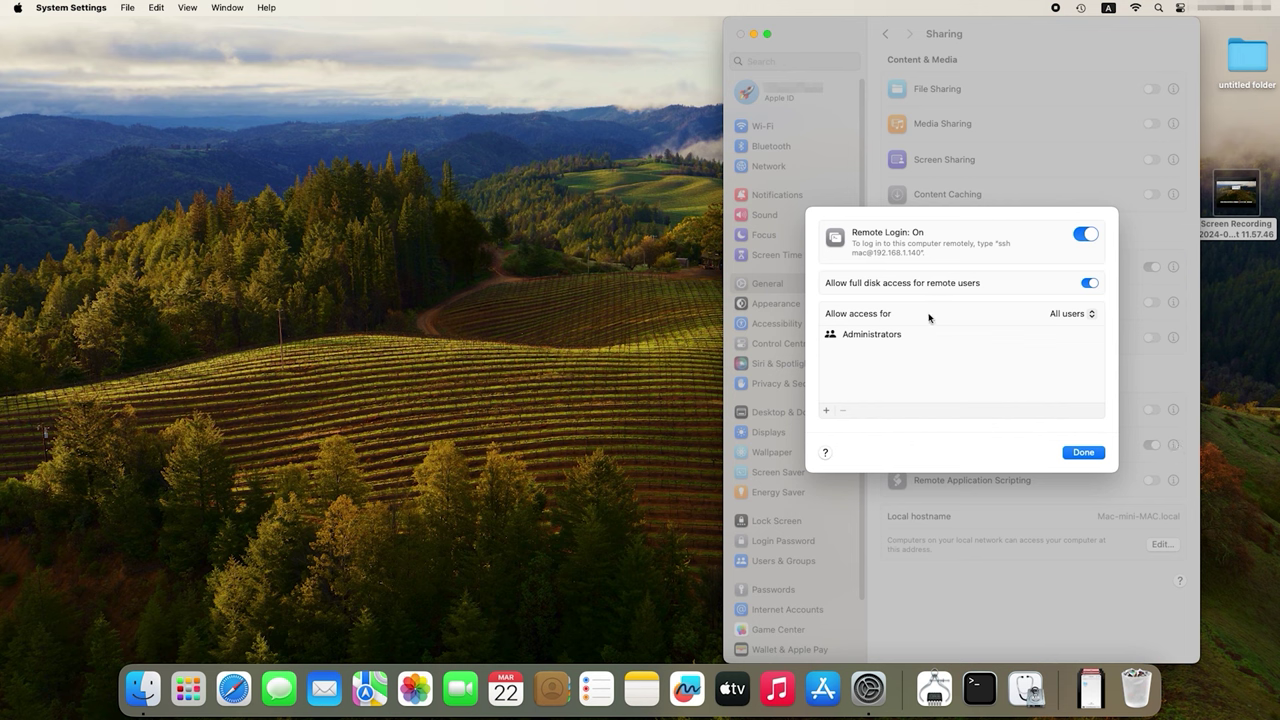
click(1087, 317)
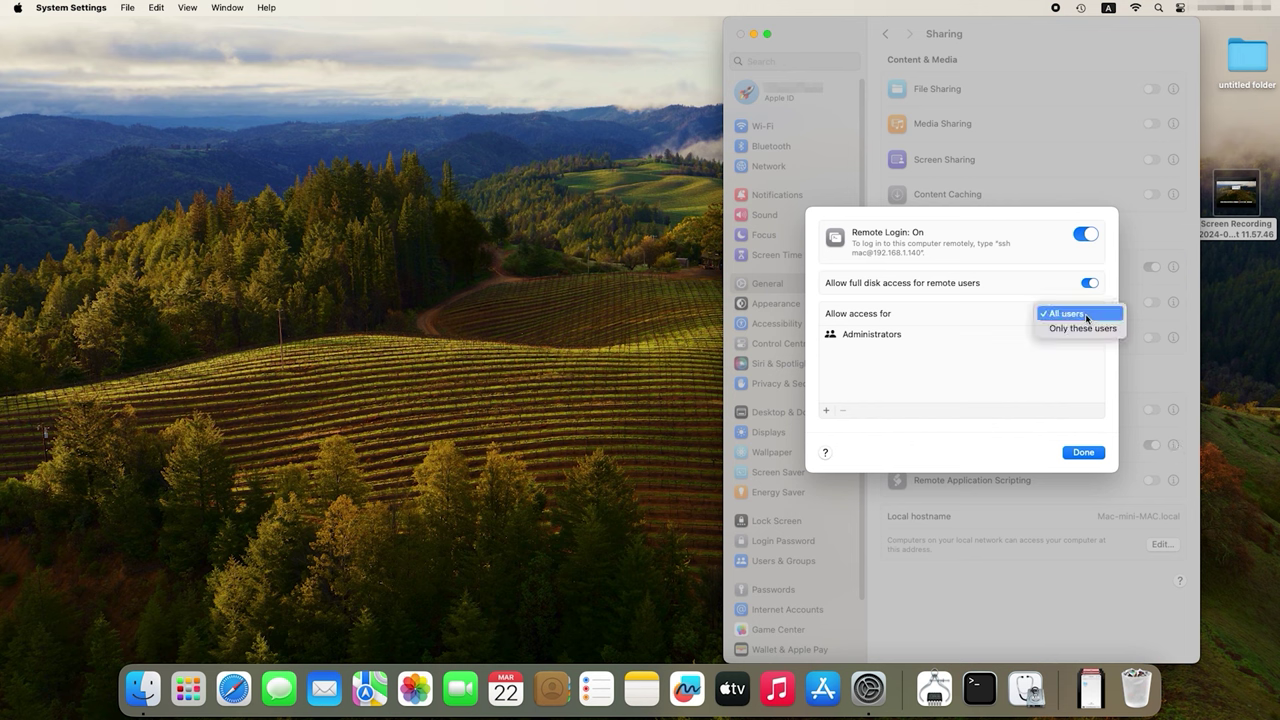
click(1086, 328)
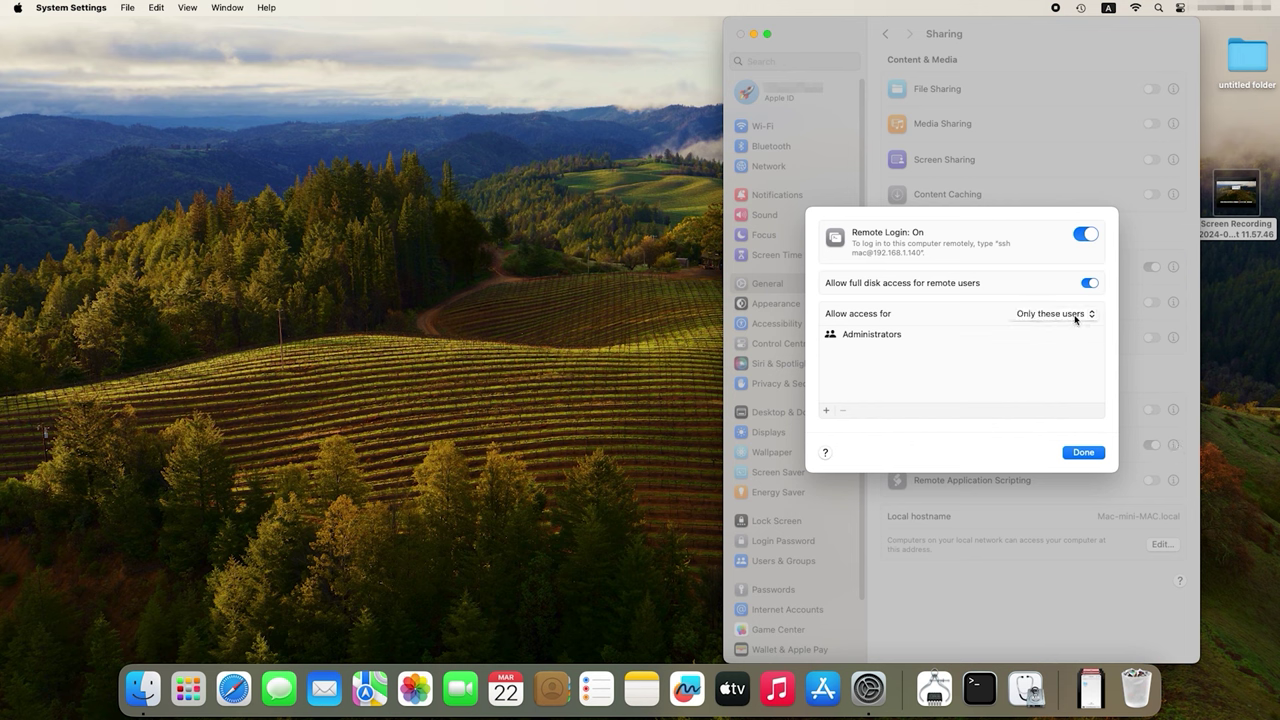
click(1076, 318)
click(1033, 298)
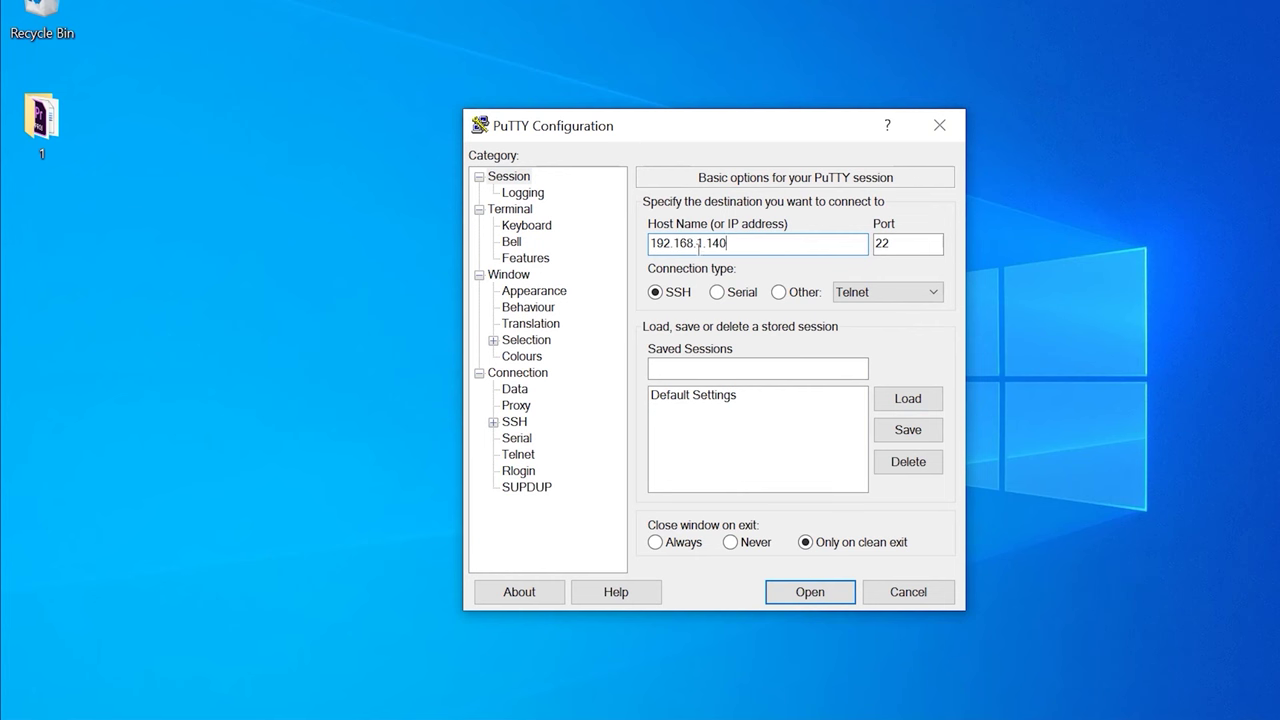
Open an SSH session to 192.168.1.140 and log in with the Mac account's user name and password.
click(832, 596)
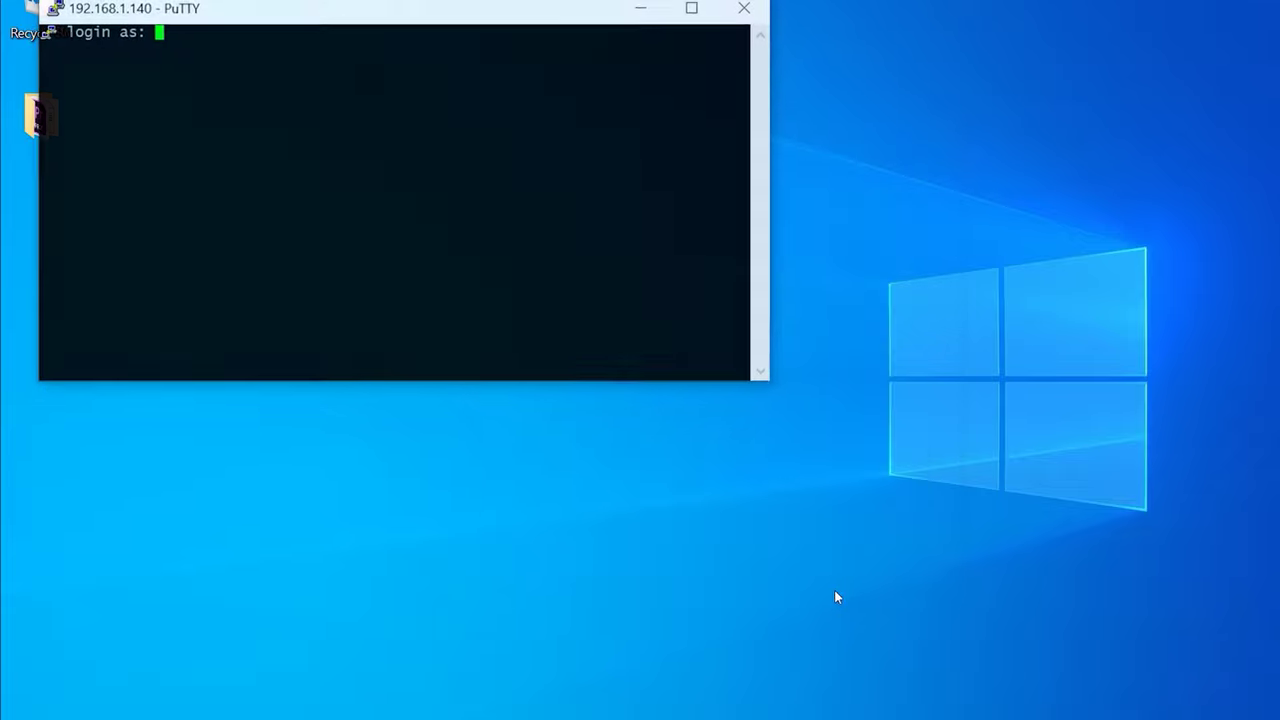
text(MAC)
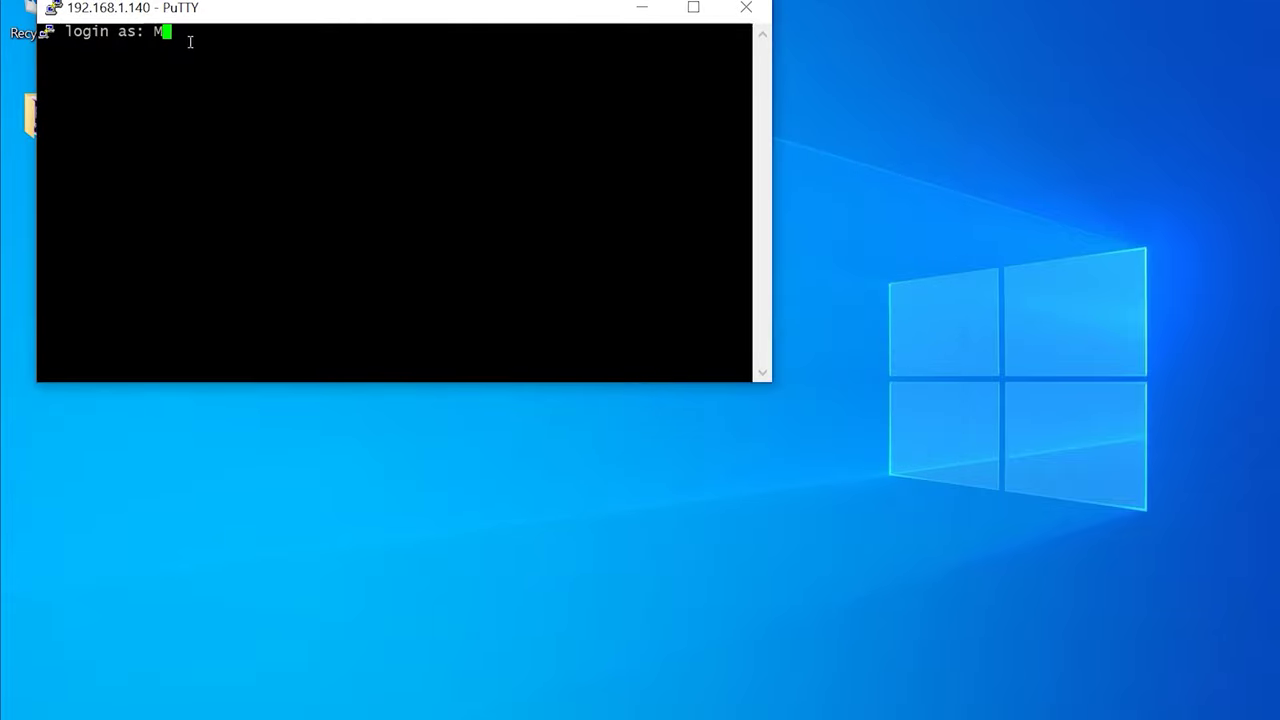
key(Return)
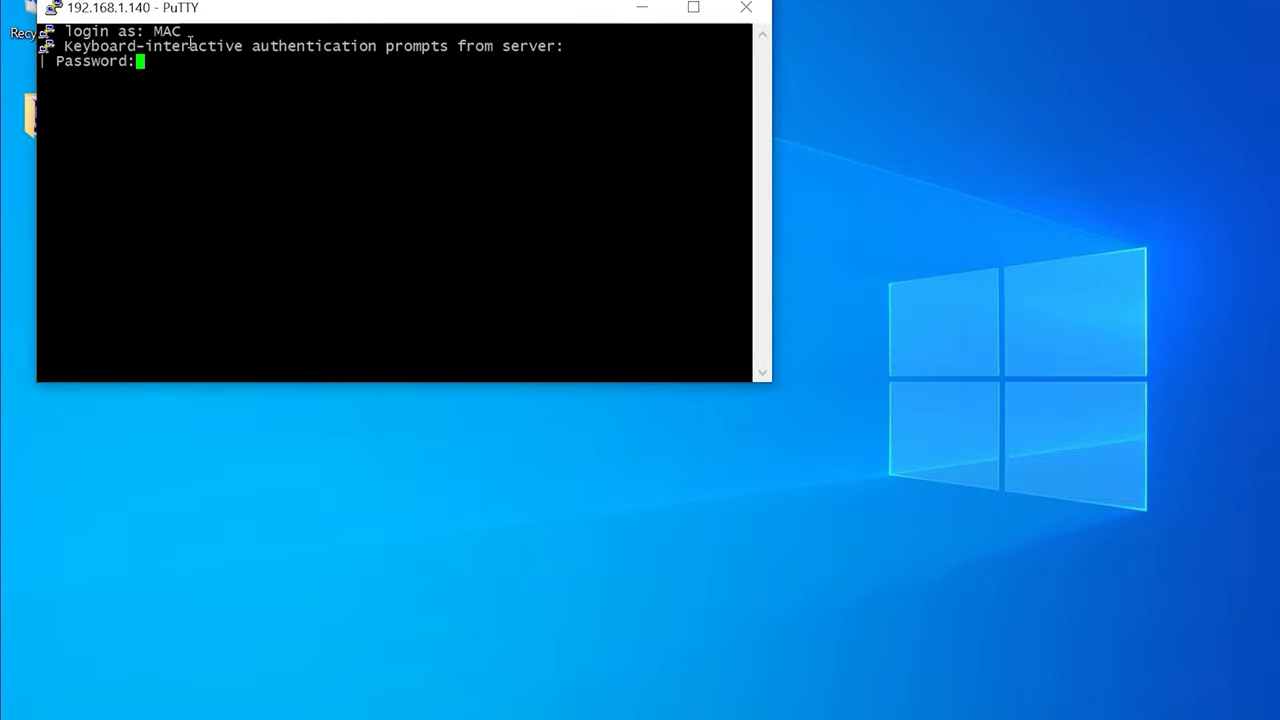
key(Return)
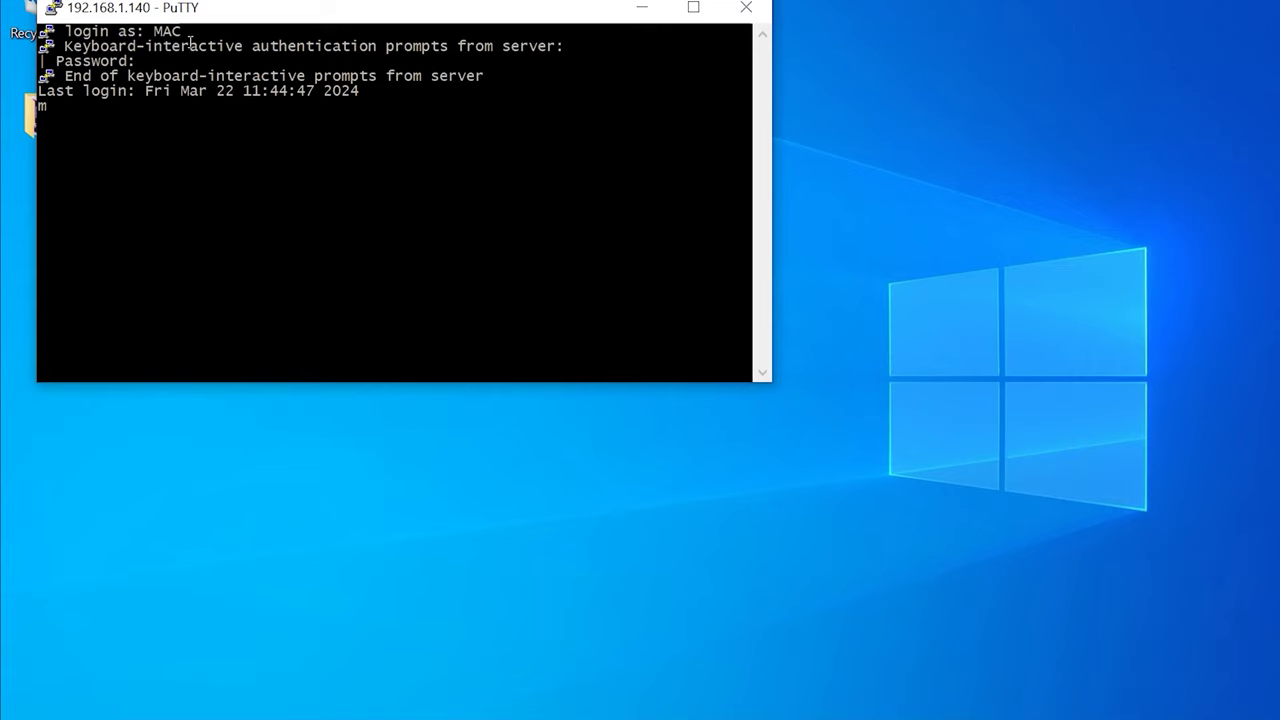
Run sudo nvram boot-args="-x" and enter the sudo password.
right_click(463, 106)
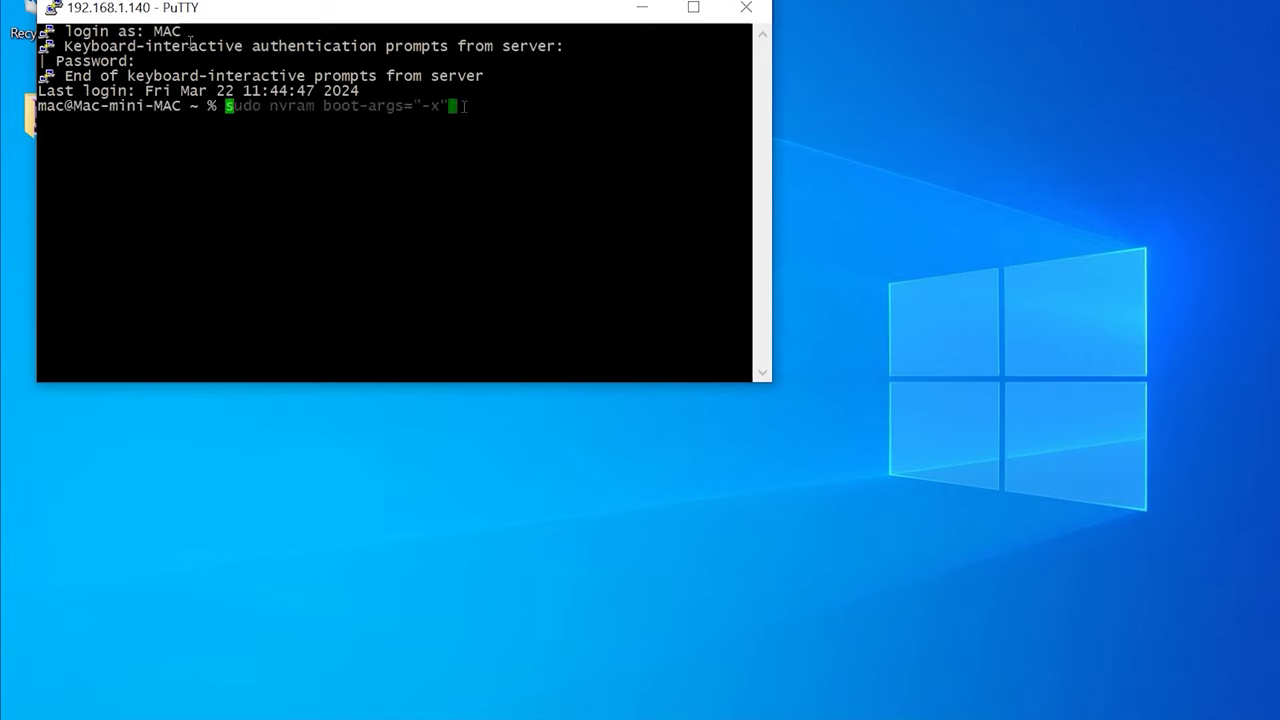
key(Return)
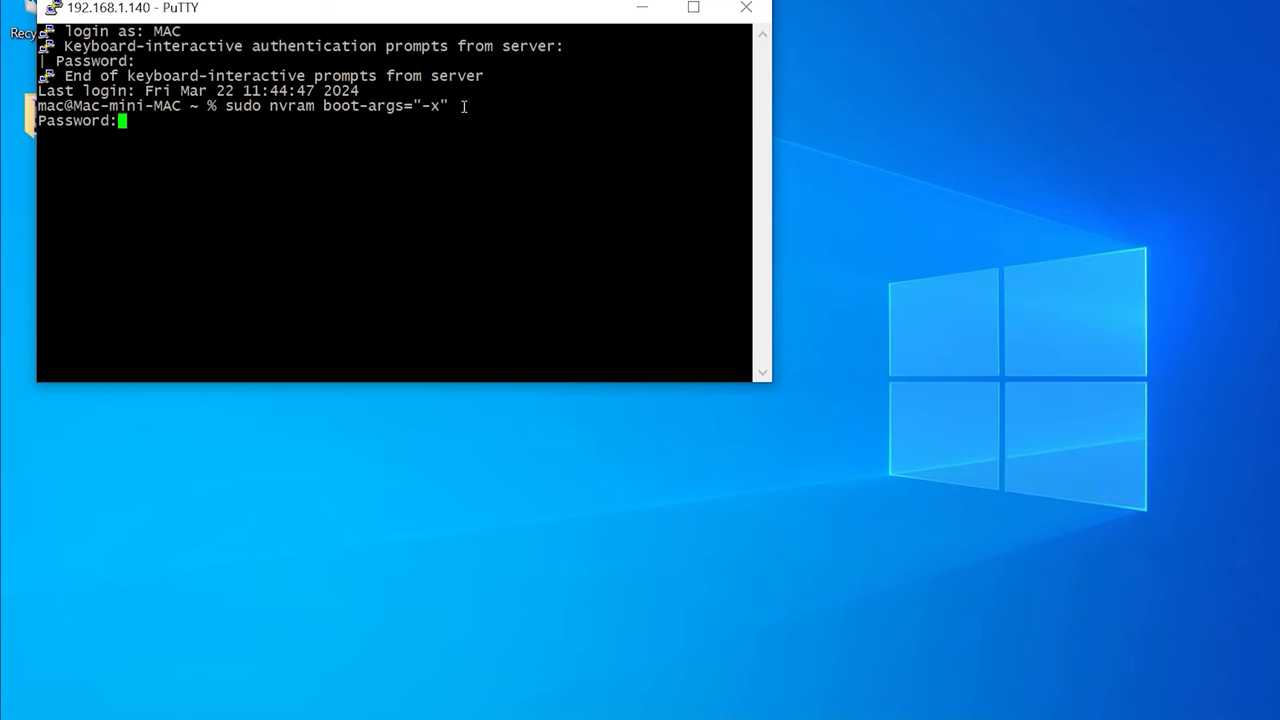
key(Return)
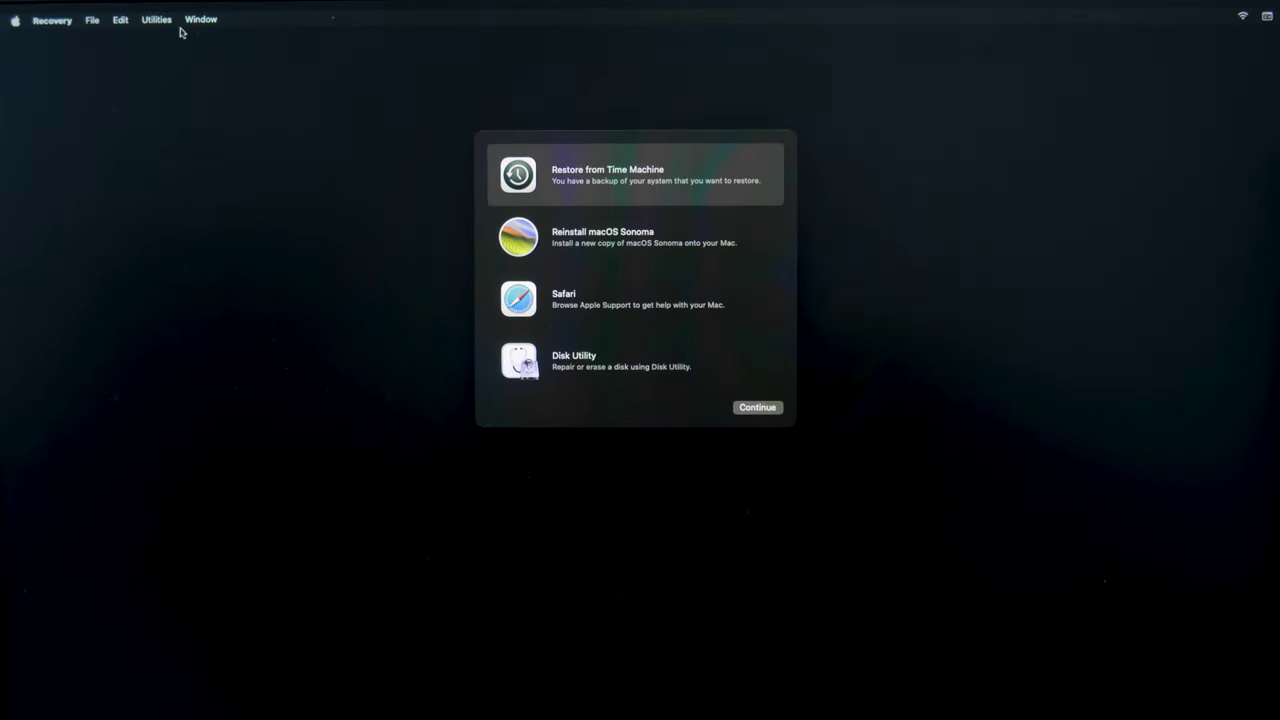
Launch Terminal from the Recovery Utilities menu.
click(161, 25)
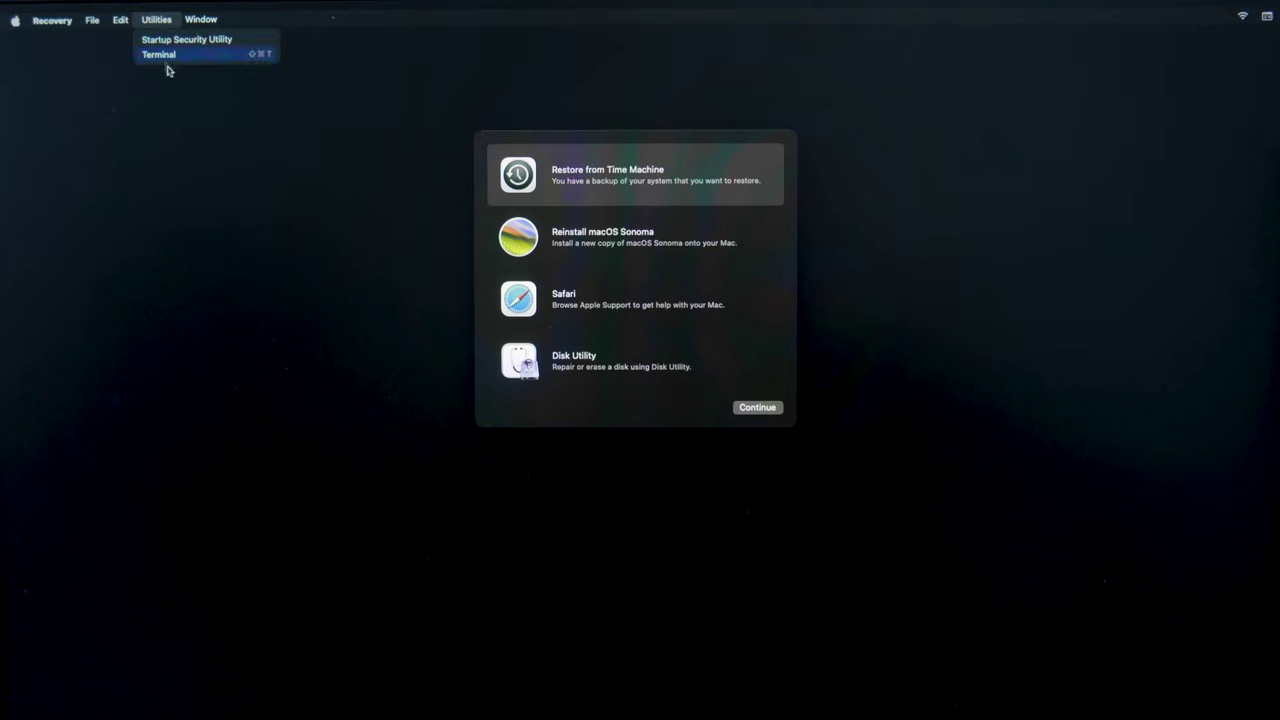
click(166, 58)
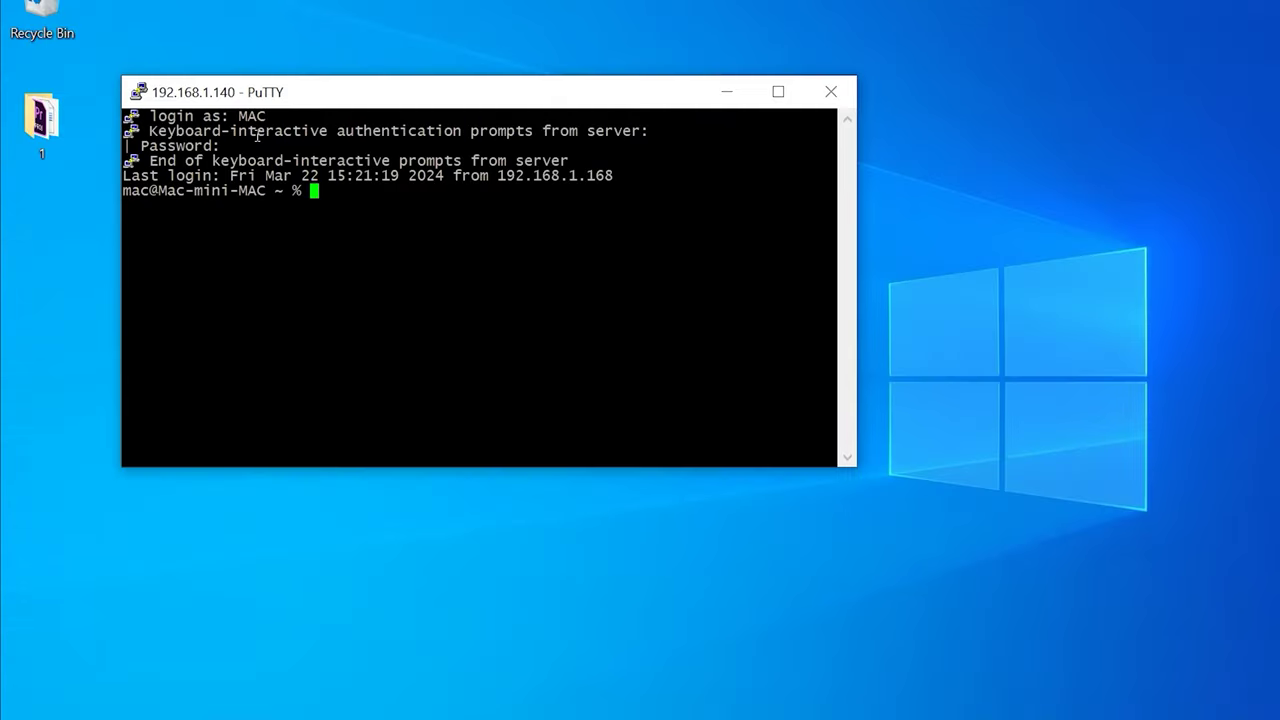
Run sudo nvram boot-args="-x", then run sudo nvram boot-args="" to clear it.
right_click(257, 135)
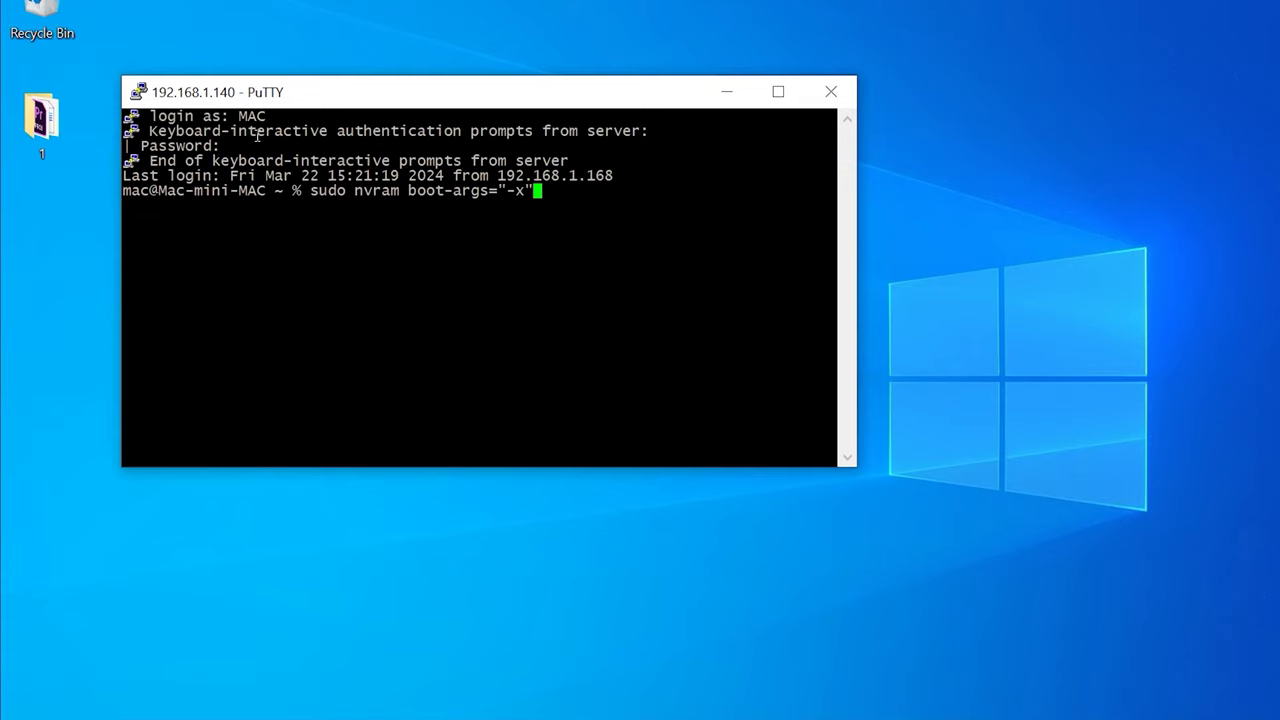
key(Return)
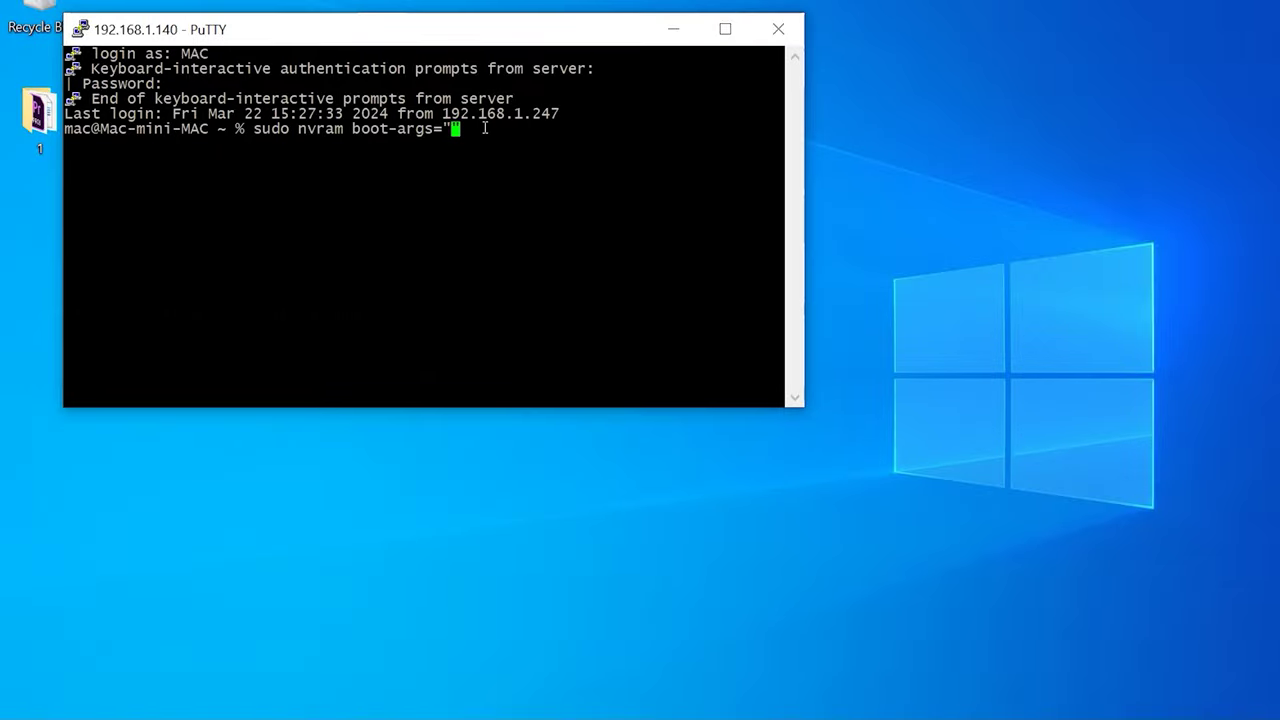
text(")
key(Return)
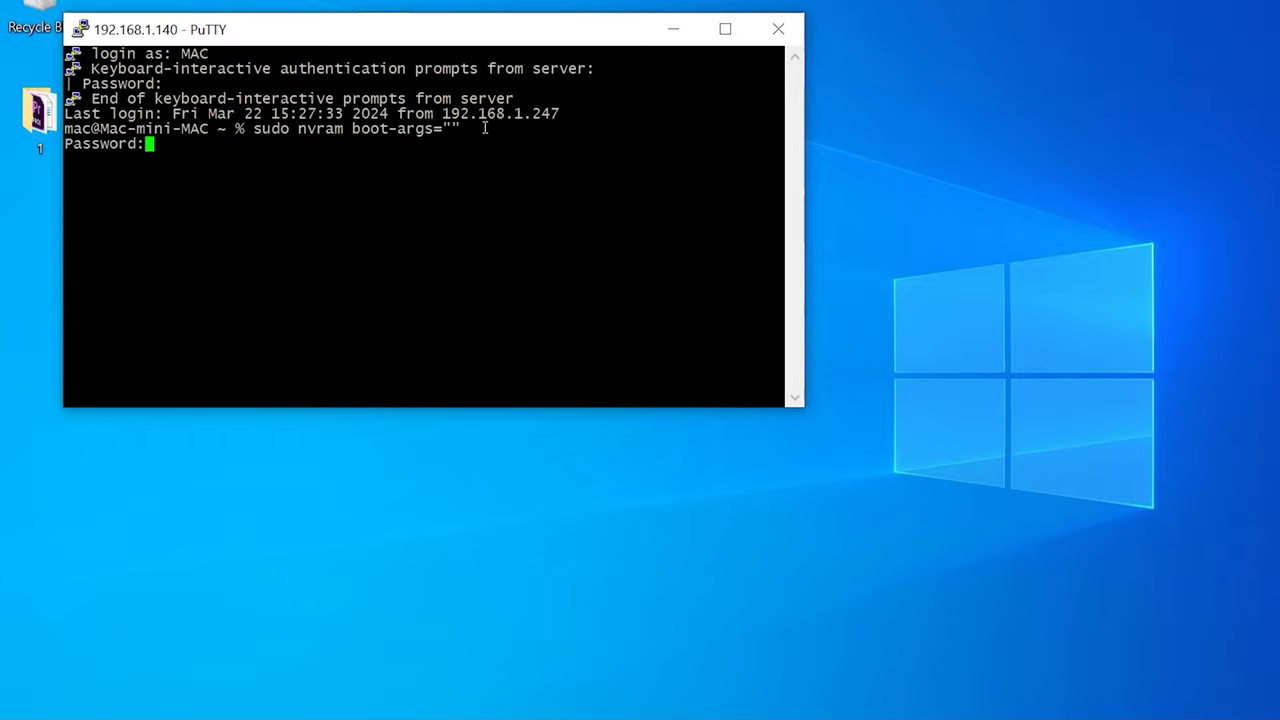